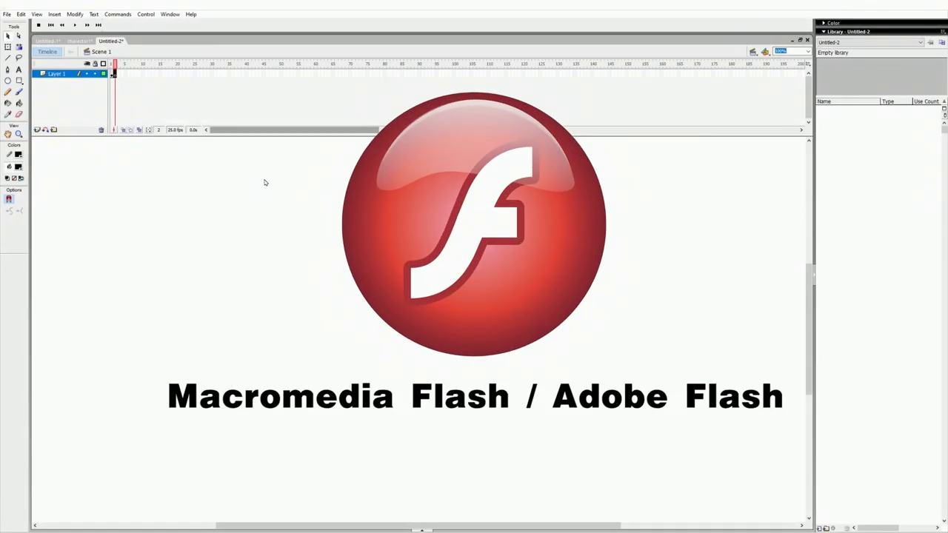
- Turn on onion skinning and trace the turban's outline and cloth folds over the faded reference with the Pencil tool
left_click(126, 130)
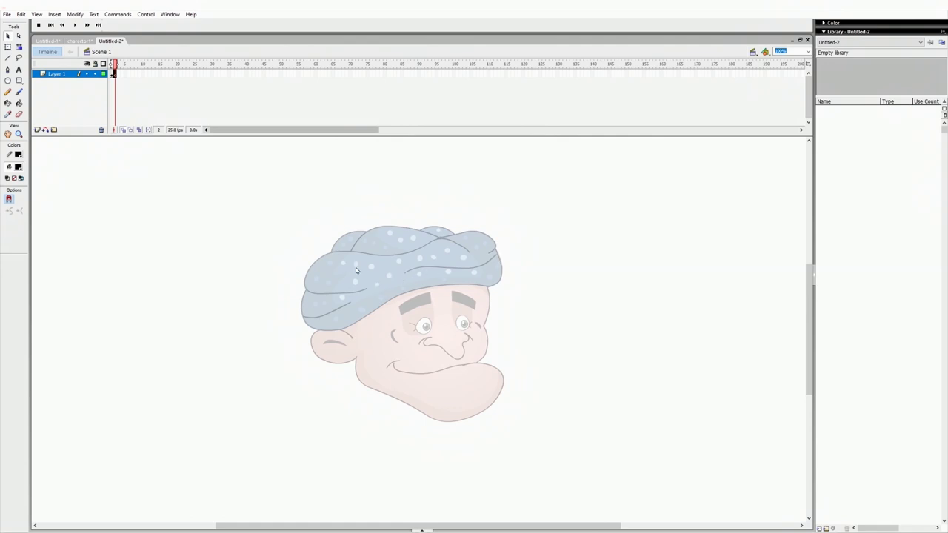
left_click(8, 92)
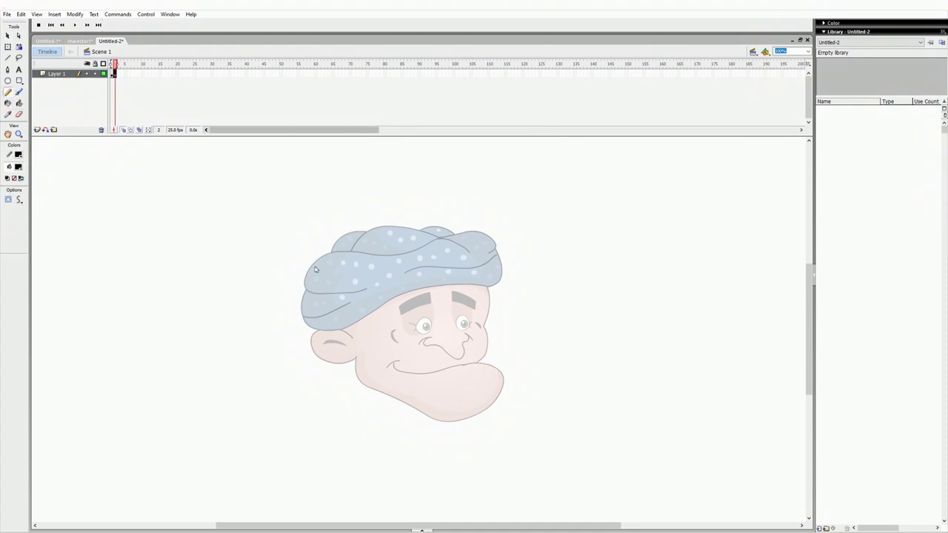
mouse_move(342, 253)
left_mouse_down()
mouse_move(400, 256)
mouse_move(459, 236)
mouse_move(500, 247)
mouse_move(490, 263)
mouse_move(398, 278)
left_mouse_up()
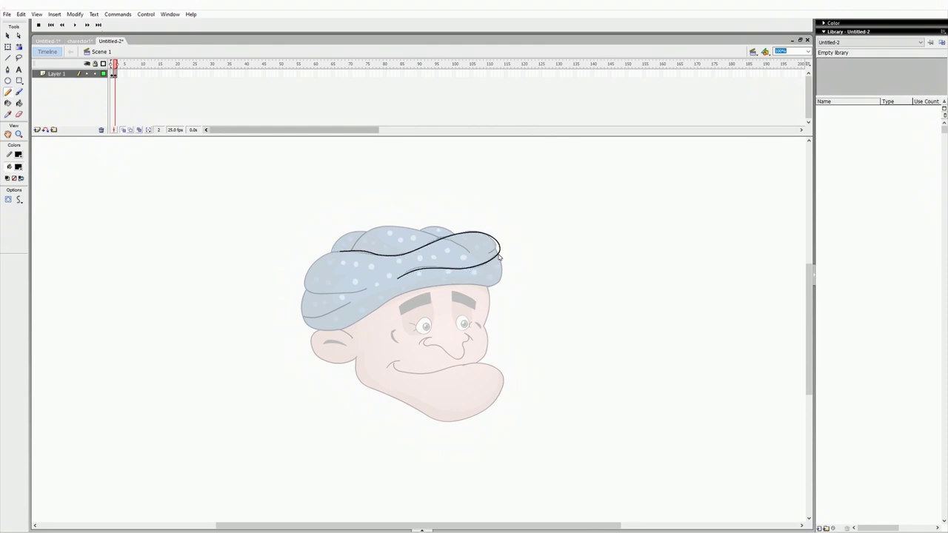
mouse_move(500, 257)
left_mouse_down()
mouse_move(496, 287)
mouse_move(398, 299)
mouse_move(344, 330)
mouse_move(316, 329)
mouse_move(303, 317)
mouse_move(306, 288)
left_mouse_up()
mouse_move(366, 293)
left_mouse_down()
mouse_move(305, 289)
mouse_move(308, 267)
mouse_move(355, 253)
left_mouse_up()
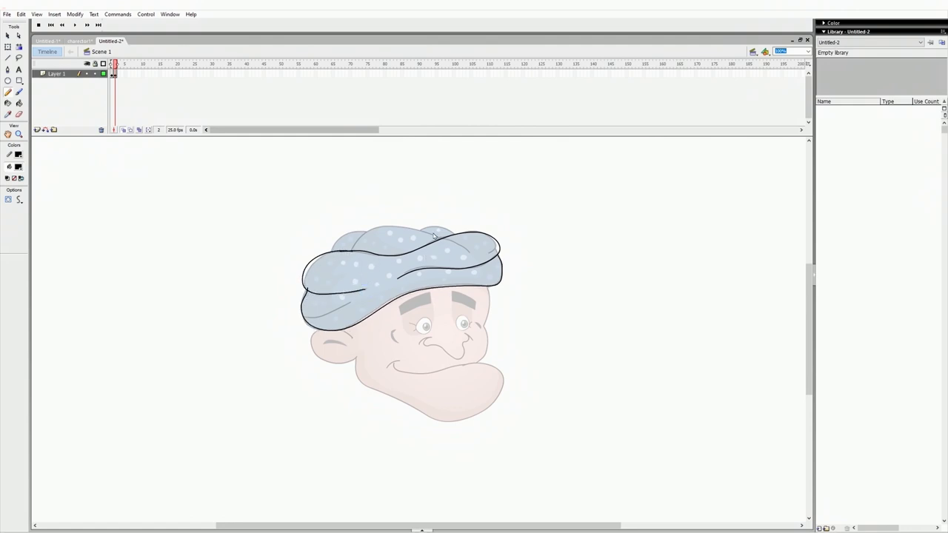
left_click_drag(457, 237, 417, 231)
mouse_move(471, 256)
left_mouse_down()
mouse_move(405, 229)
mouse_move(381, 230)
mouse_move(352, 250)
mouse_move(371, 234)
mouse_move(331, 258)
left_mouse_up()
left_click(8, 35)
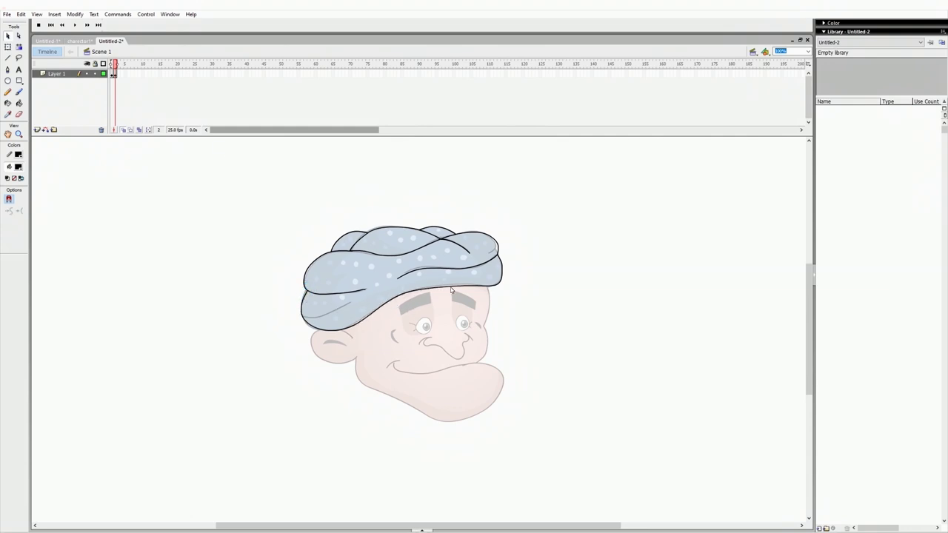
- Trace the ear's outline and the front edge of the face from the turban down to the mouth
left_click(8, 92)
mouse_move(354, 342)
left_mouse_down()
mouse_move(323, 330)
mouse_move(311, 341)
mouse_move(318, 360)
mouse_move(361, 355)
left_mouse_up()
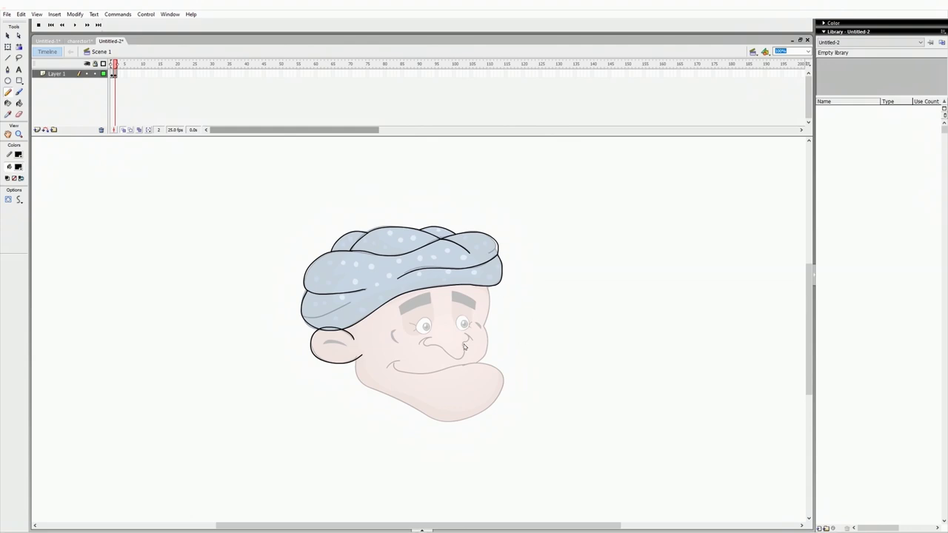
mouse_move(489, 287)
left_mouse_down()
mouse_move(488, 348)
mouse_move(476, 363)
left_mouse_up()
- Trace the mouth line, large chin and jaw up to the ear with the Pencil tool, undoing and redrawing the poor strokes
mouse_move(388, 365)
left_mouse_down()
mouse_move(482, 367)
mouse_move(504, 378)
mouse_move(485, 409)
mouse_move(450, 423)
mouse_move(357, 364)
left_mouse_up()
left_click(8, 36)
key("ctrl+z")
left_click(8, 93)
mouse_move(357, 364)
left_mouse_down()
mouse_move(435, 422)
mouse_move(468, 423)
mouse_move(493, 410)
mouse_move(507, 380)
mouse_move(489, 368)
mouse_move(392, 369)
left_mouse_up()
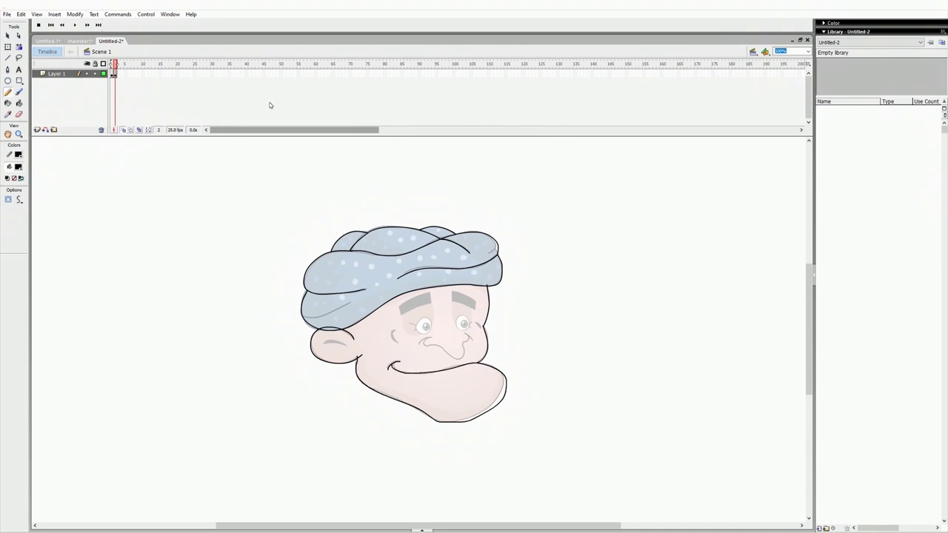
key("ctrl+z")
key("v")
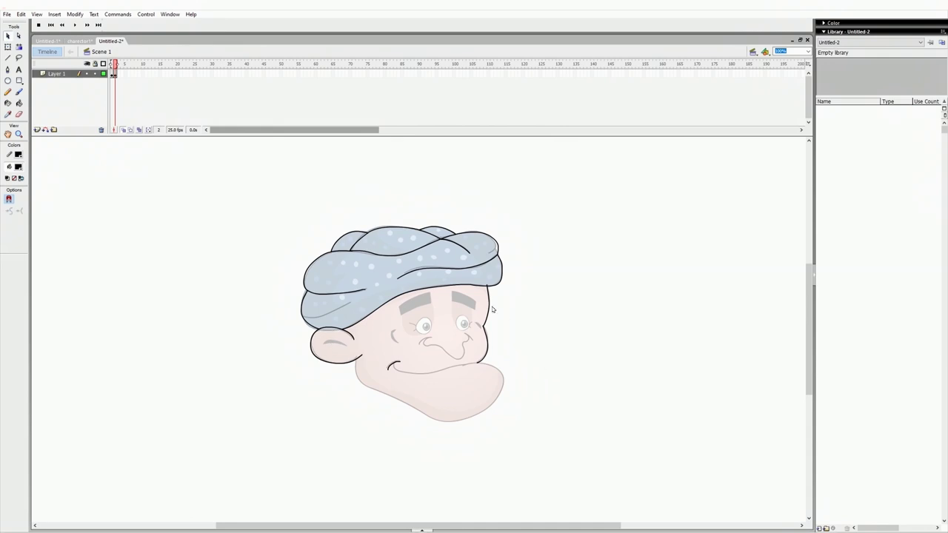
left_click(7, 92)
mouse_move(389, 366)
left_mouse_down()
mouse_move(427, 374)
mouse_move(496, 369)
mouse_move(504, 386)
mouse_move(494, 405)
mouse_move(441, 425)
mouse_move(364, 387)
mouse_move(358, 364)
left_mouse_up()
left_click(8, 36)
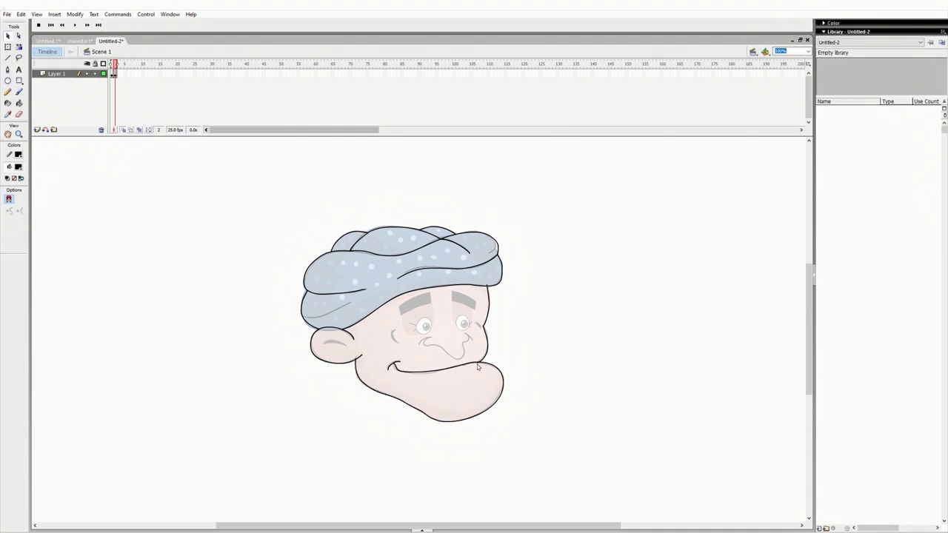
- Clean up the mouth's corner by deleting stray line segments and reshaping the remaining curve
left_click(394, 366)
key("Delete")
left_click(398, 363)
key("Delete")
left_click_drag(393, 363, 395, 366)
left_click(394, 366)
left_click(397, 370)
left_click(397, 363)
key("Delete")
left_click(391, 365)
key("Delete")
mouse_move(396, 369)
left_mouse_down()
mouse_move(387, 364)
mouse_move(399, 361)
mouse_move(387, 366)
left_mouse_up()
- Trace the nose, the folds beside it and the cheek wrinkle with the Pencil tool, undoing the unsatisfactory strokes
left_click(9, 92)
key("ctrl+z")
key("ctrl+z")
key("ctrl+z")
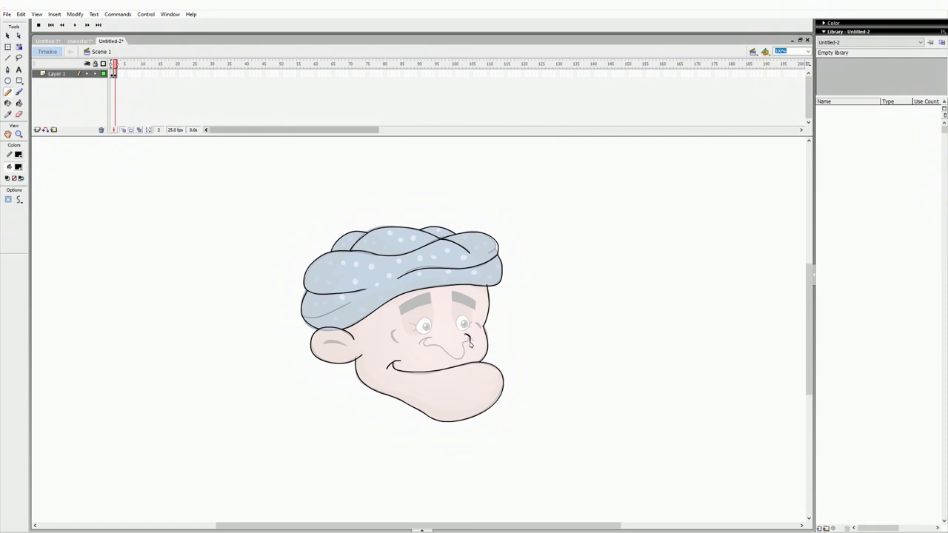
mouse_move(426, 348)
left_mouse_down()
mouse_move(472, 337)
mouse_move(486, 352)
mouse_move(416, 342)
left_mouse_up()
mouse_move(395, 331)
left_mouse_down()
mouse_move(425, 347)
mouse_move(398, 345)
mouse_move(431, 345)
mouse_move(395, 343)
left_mouse_up()
key("ctrl+z")
key("ctrl+z")
key("ctrl+z")
key("ctrl+z")
key("ctrl+z")
- Draw the inner fold lines of the ear with the Pencil tool, undoing the strokes that miss
mouse_move(324, 340)
left_mouse_down()
mouse_move(351, 346)
mouse_move(344, 357)
mouse_move(329, 339)
mouse_move(342, 352)
left_mouse_up()
key("ctrl+z")
key("ctrl+z")
left_click(9, 34)
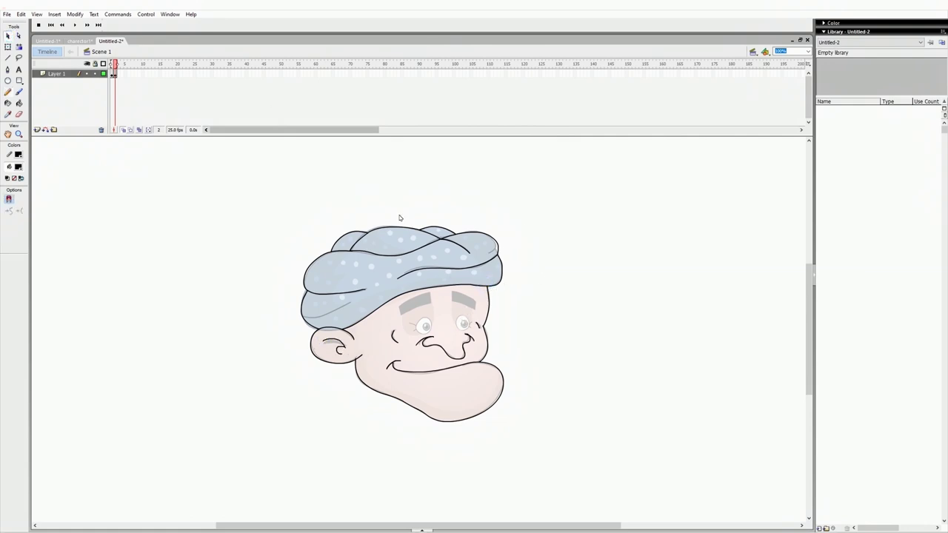
- Draw an unfilled oval outline around each reference eye and adjust the two outlines to match
left_click(8, 81)
left_click(18, 178)
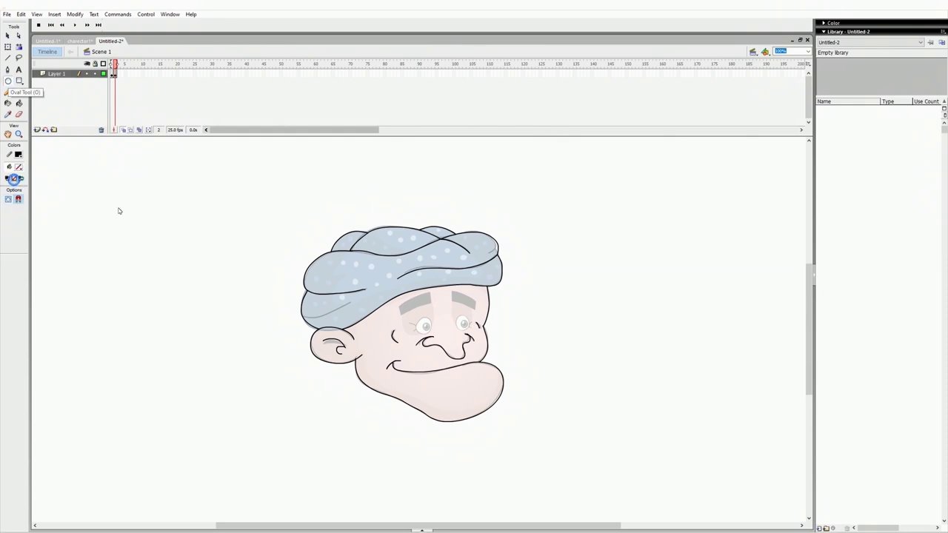
mouse_move(416, 318)
left_mouse_down()
mouse_move(433, 337)
mouse_move(470, 330)
left_mouse_up()
left_click(18, 199)
key("ctrl+z")
key("v")
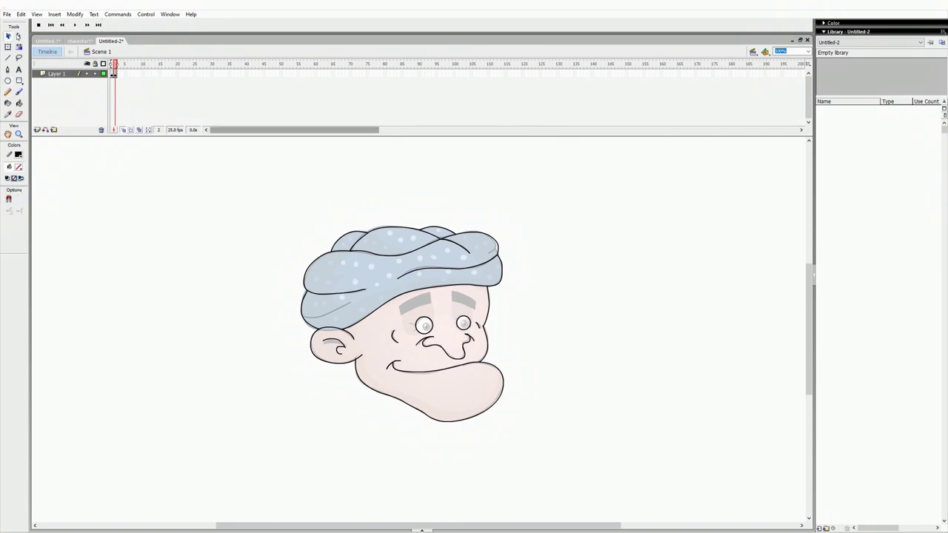
left_click_drag(469, 323, 470, 323)
left_click_drag(423, 326, 422, 326)
- Draw a smaller circle inside each eye and fill both with black
left_click(8, 80)
left_click_drag(422, 322, 469, 331)
left_click(19, 103)
left_click(425, 327)
left_click(464, 323)
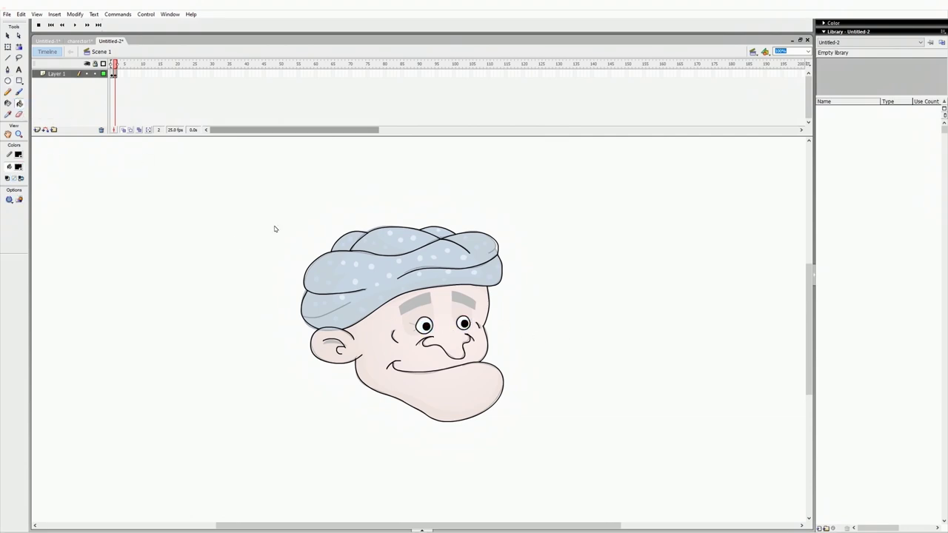
- Outline both eyebrows with straight segments using the Line tool
left_click(9, 92)
left_click(8, 58)
mouse_move(431, 293)
left_mouse_down()
mouse_move(396, 308)
mouse_move(399, 317)
mouse_move(431, 308)
mouse_move(401, 319)
left_mouse_up()
left_click_drag(451, 292, 452, 307)
left_click_drag(449, 292, 481, 303)
left_click_drag(447, 300, 476, 314)
- Delete the overhanging line ends at the corners of the eyebrow nearer the ear
left_click(8, 36)
left_click(396, 309)
key("Delete")
left_click(398, 304)
key("Delete")
left_click(400, 319)
key("Delete")
left_click(432, 292)
key("Delete")
left_click(431, 307)
key("Delete")
- Delete the overhanging line ends around the eyebrow farther from the ear
left_click(448, 301)
key("Delete")
key("Delete")
left_click(451, 292)
key("Delete")
left_click(477, 300)
left_click(482, 304, "shift")
left_click(480, 310, "shift")
left_click(476, 313, "shift")
key("Delete")
- Bend the eyebrow edges into curves matching the reference and delete the leftover line piece
left_click_drag(465, 297, 415, 305)
left_click(400, 315)
key("Delete")
left_click_drag(416, 300, 416, 296)
- Fill both eyebrows with black and turn off onion skinning
left_click(20, 103)
left_click(426, 303)
left_click(464, 303)
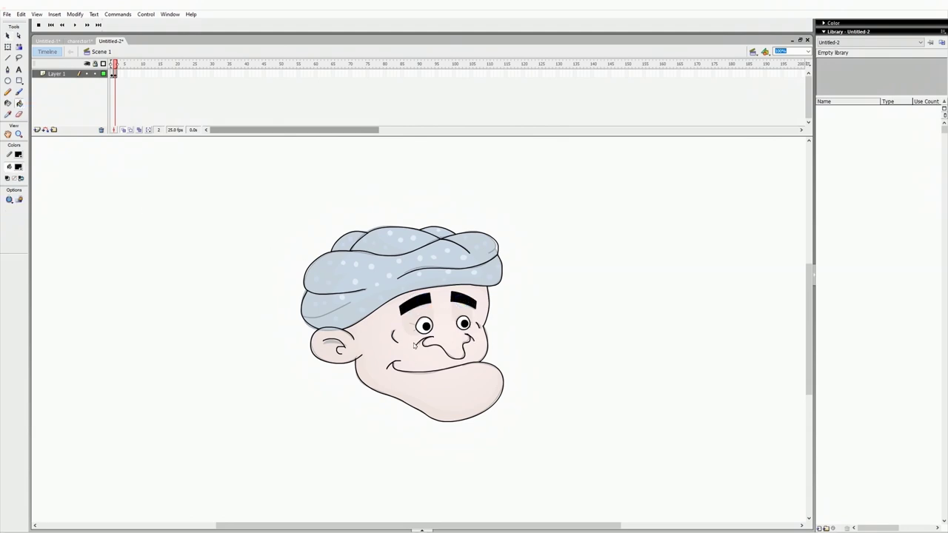
left_click(8, 36)
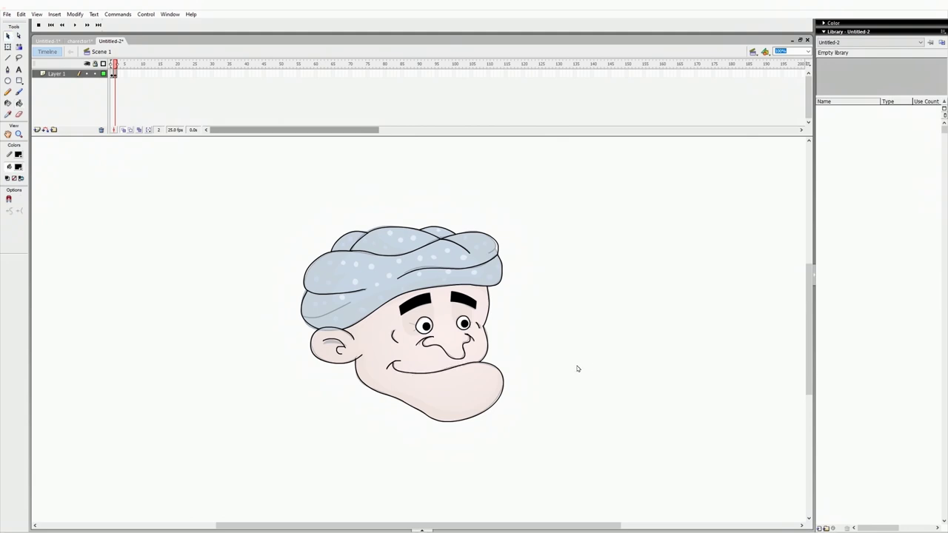
left_click(124, 129)
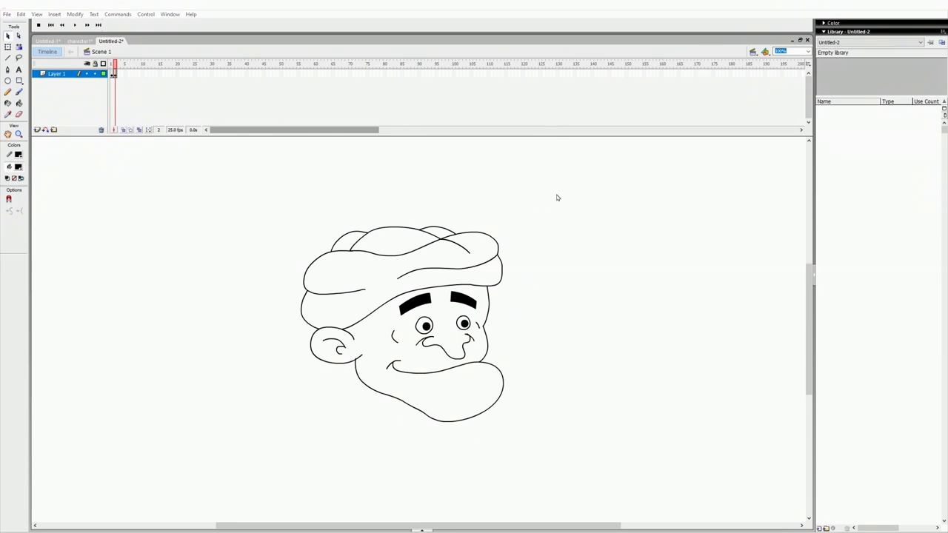
- Break apart the colored reference head on frame 1
left_click(112, 64)
left_click_drag(112, 64, 110, 65)
left_click(7, 114)
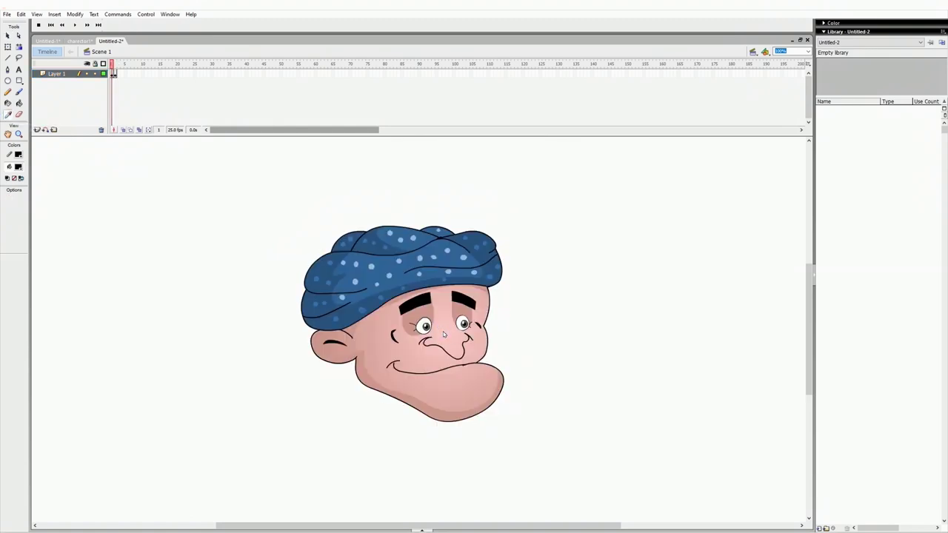
left_click(7, 35)
left_click(434, 289)
key("ctrl+b")
left_click(598, 275)
- Sample the reference skin's radial gradient and fill the traced head's skin with it on frame 2
left_click(7, 114)
left_click(821, 23)
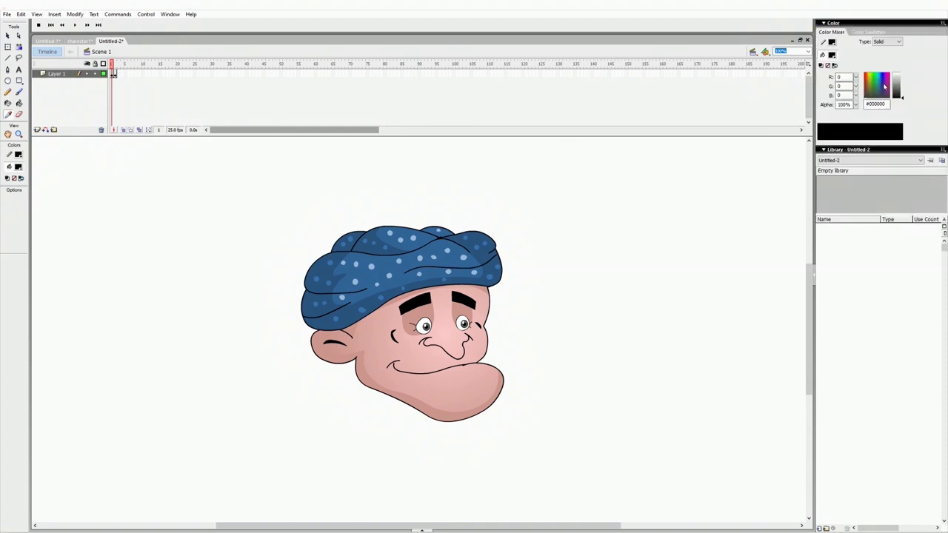
left_click(443, 330)
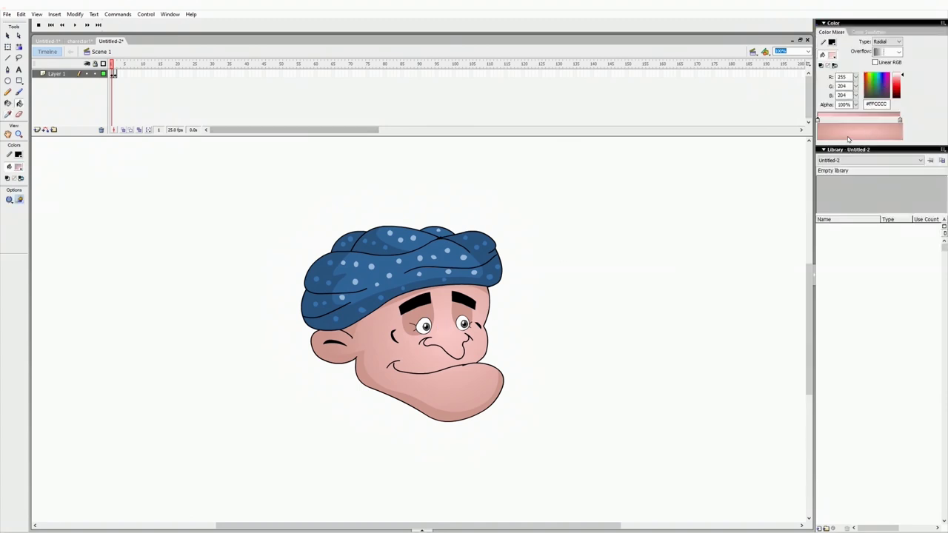
left_click(115, 64)
left_click(445, 335)
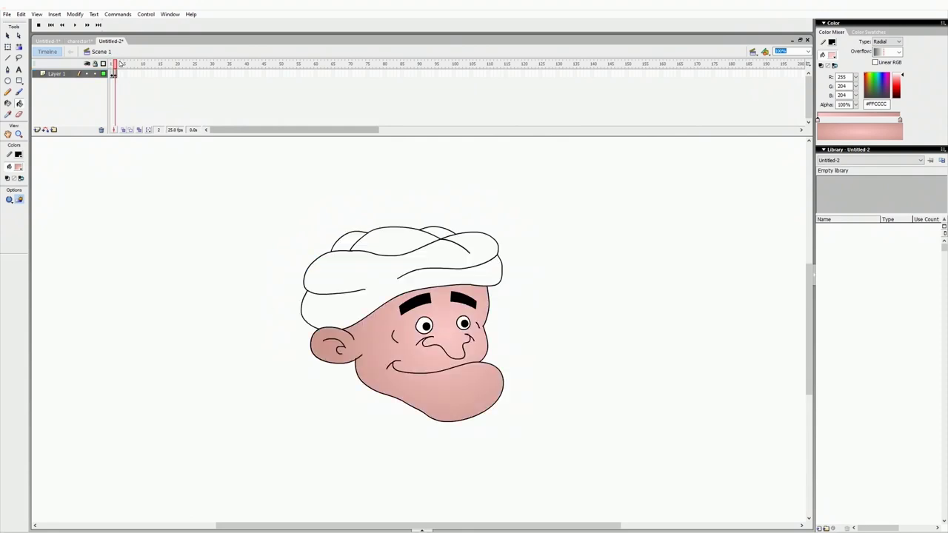
- Sample the turban's blue #336699 on frame 1 and fill all sections of the traced turban on frame 2
left_click_drag(117, 63, 111, 63)
left_click(7, 114)
left_click(385, 269)
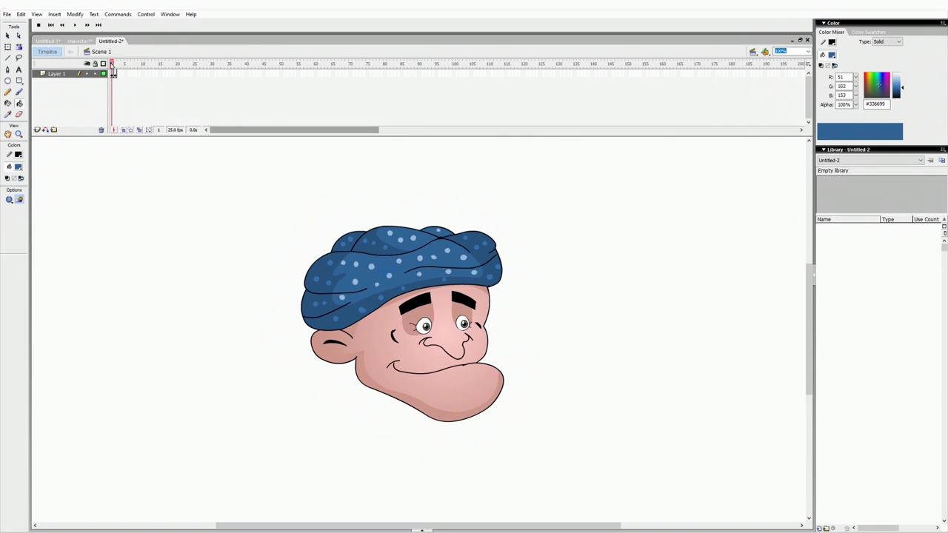
left_click(116, 64)
left_click(400, 274)
left_click(348, 243)
left_click(439, 233)
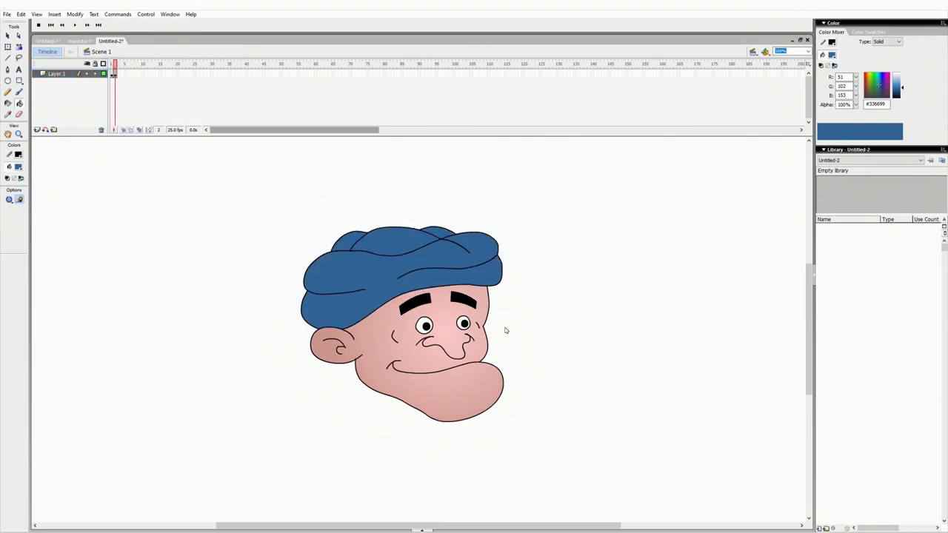
- Fill the inner eye circles with light gray #CCCCCC and the surrounding eyeballs with white #FFFFFF
left_click(19, 169)
left_click(15, 212)
left_click(424, 326)
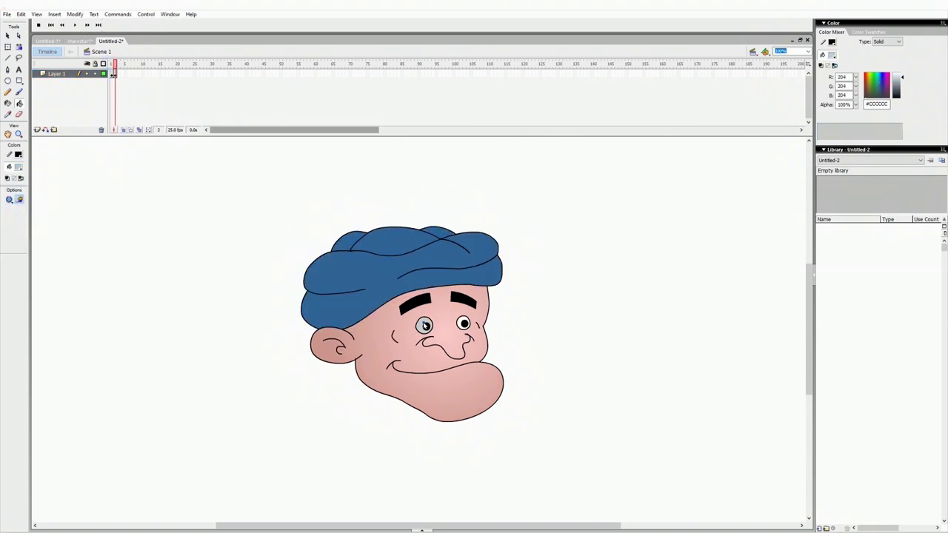
left_click(460, 320)
left_click(426, 327)
left_click(465, 323)
left_click(19, 166)
left_click(14, 218)
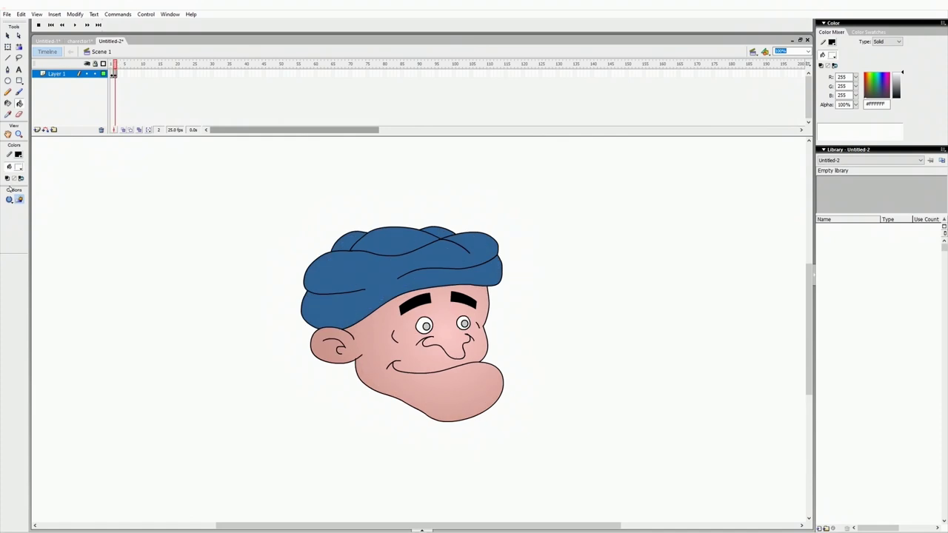
- Fill the inner circle of both eyes with dark gray #666666
left_click(19, 167)
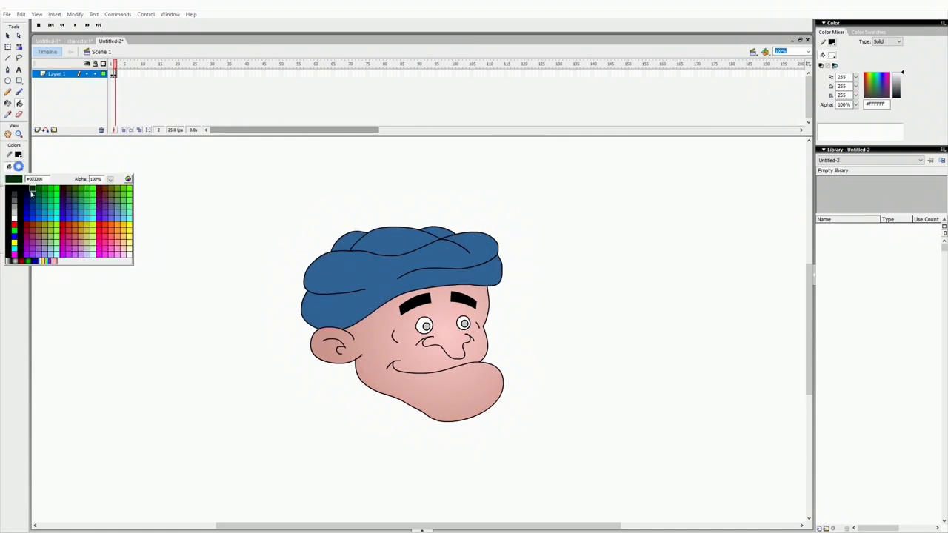
left_click(14, 202)
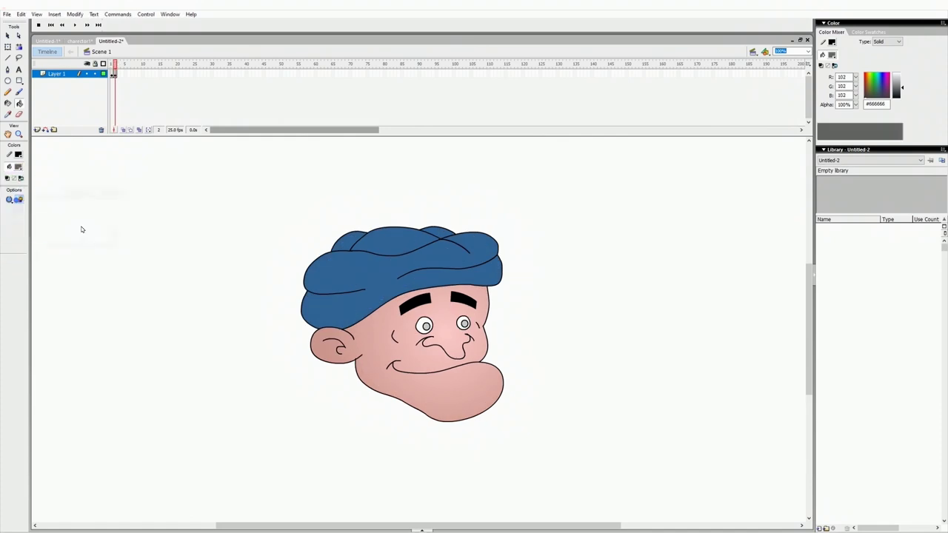
left_click(427, 327)
left_click(464, 323)
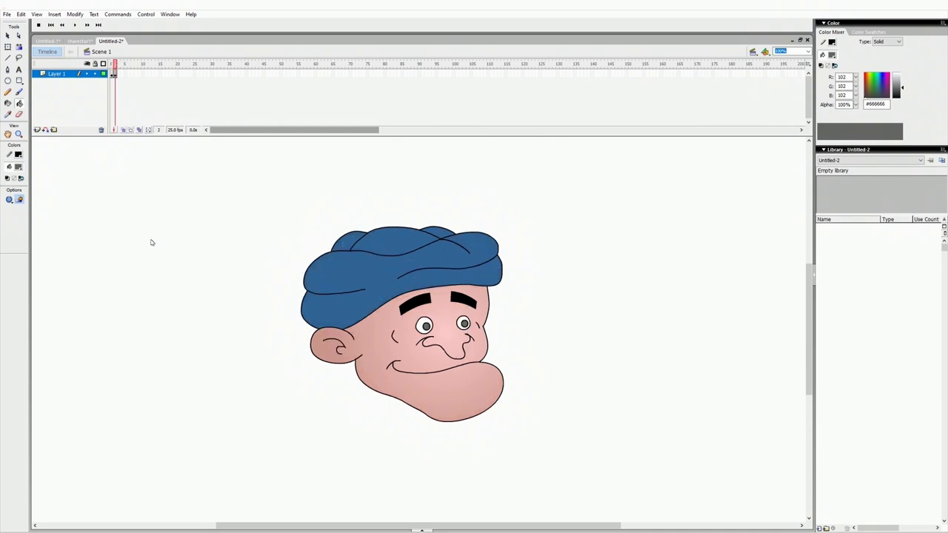
- Draw a small pupil circle inside each gray iris and fill both with black #000000
key("z")
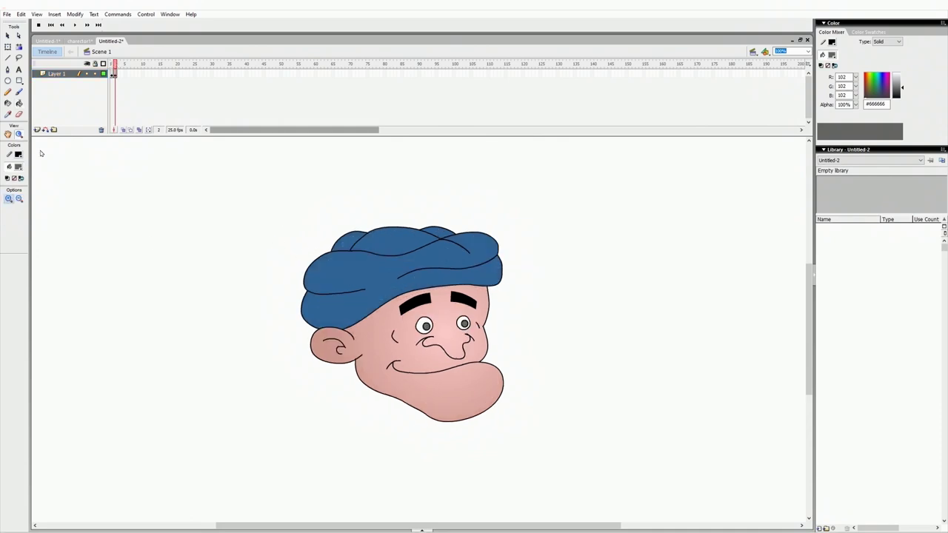
left_click(442, 330)
left_click(8, 82)
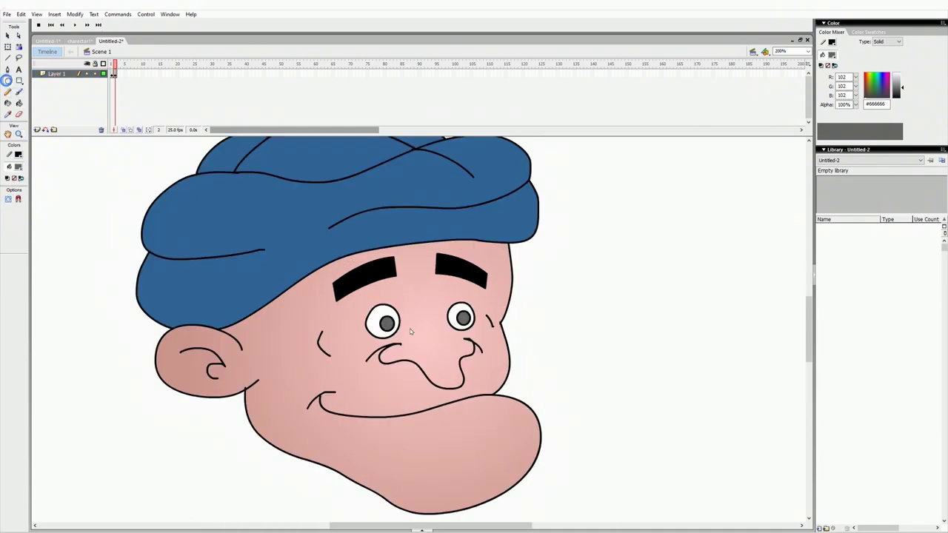
left_click_drag(392, 329, 392, 328)
left_click_drag(462, 316, 465, 320)
left_click(18, 166)
left_click(13, 188)
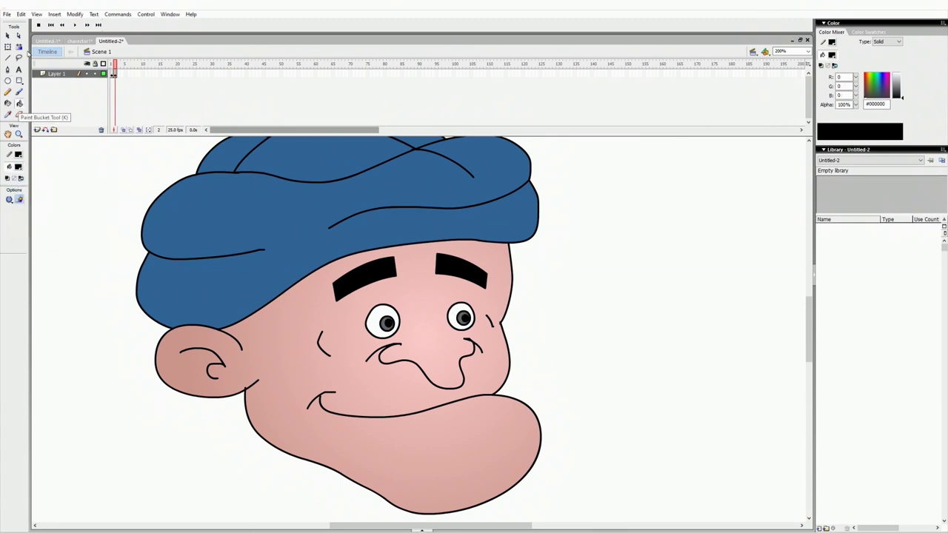
left_click(19, 115)
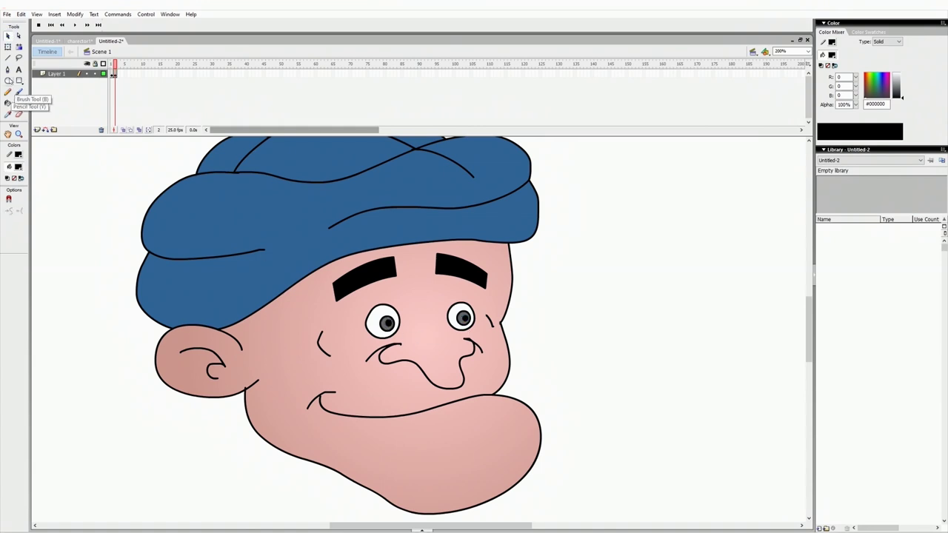
- Add a small white #FFFFFF highlight oval to each pupil
left_click(8, 81)
left_click(19, 167)
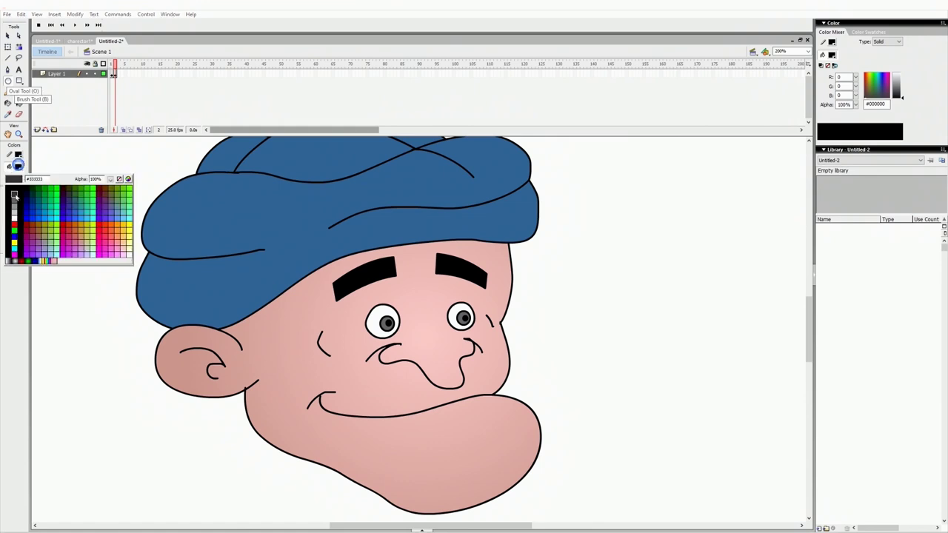
left_click(7, 220)
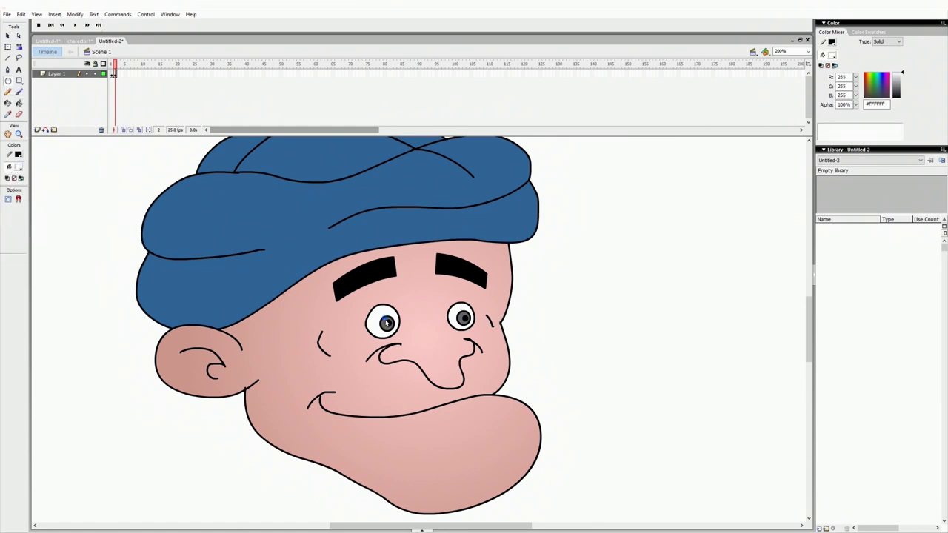
left_click_drag(463, 318, 466, 322)
left_click(8, 35)
left_click(464, 320)
left_click(532, 383)
- Draw short eyelashes at the outer side of each eye with the Pencil tool
left_click(8, 92)
mouse_move(359, 320)
left_mouse_down()
mouse_move(364, 333)
mouse_move(355, 335)
left_mouse_up()
mouse_move(474, 314)
left_mouse_down()
mouse_move(481, 306)
mouse_move(485, 317)
left_mouse_up()
key("v")
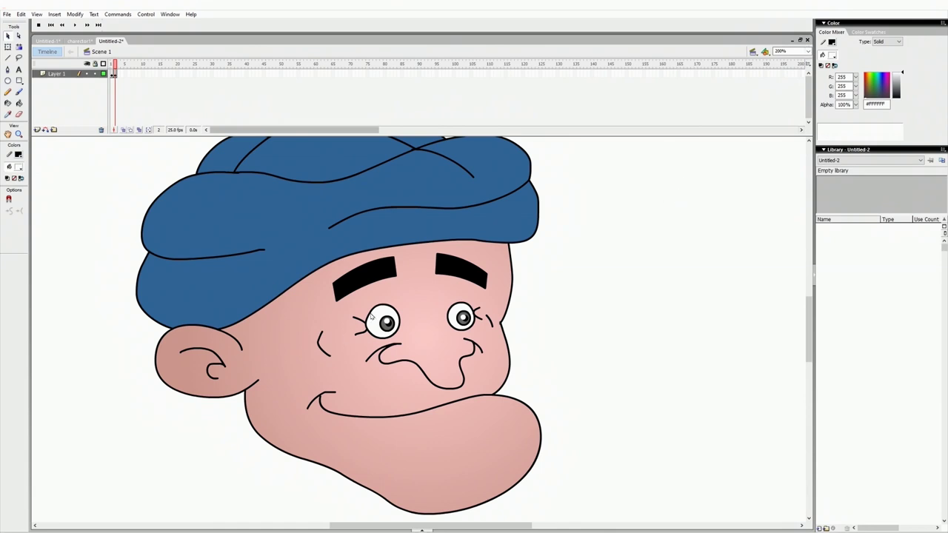
- Draw thin shadow outlines inside the whites of both eyes with the Pencil tool at a 0.25 stroke
left_click(8, 103)
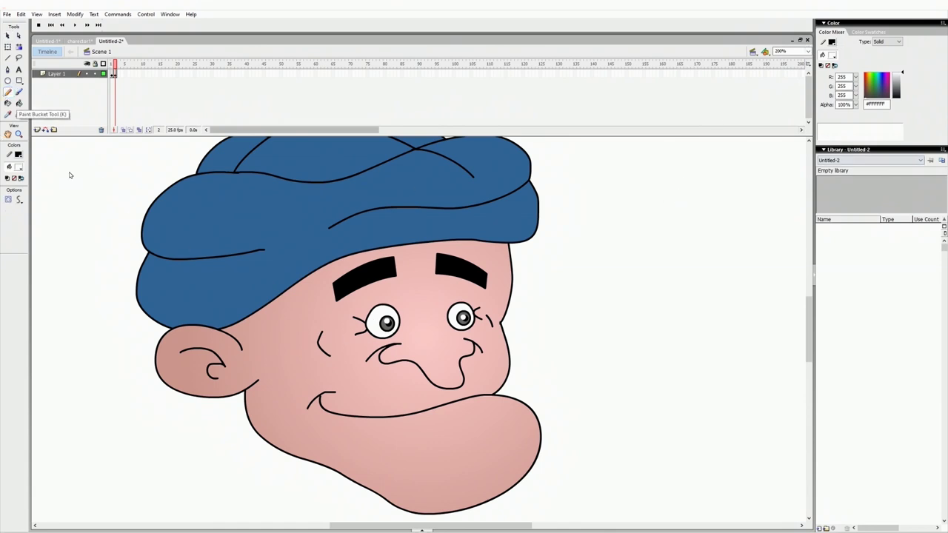
left_click(422, 528)
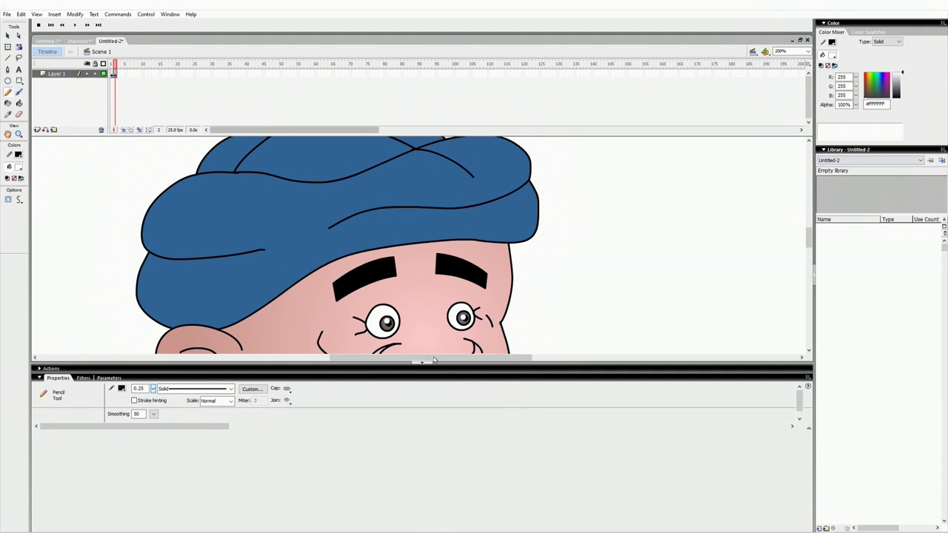
left_click(423, 361)
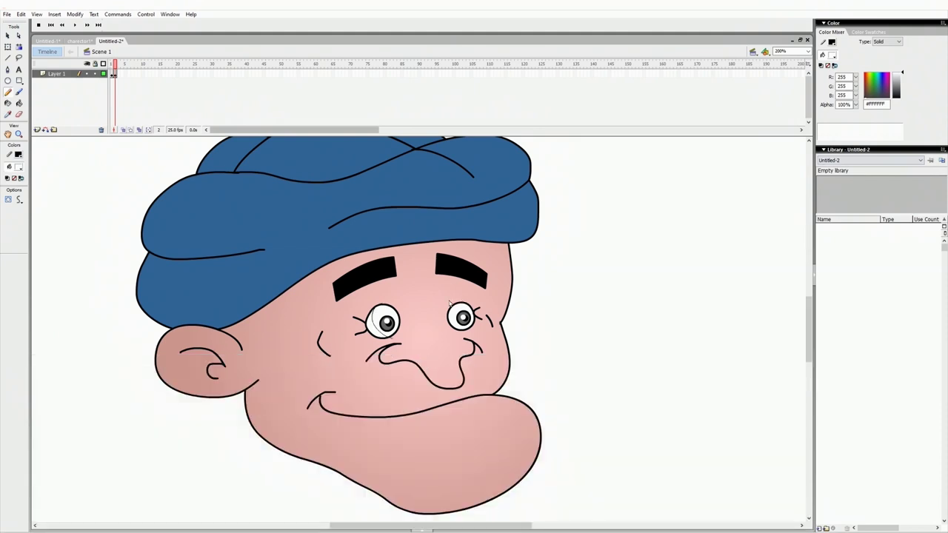
left_click(382, 320)
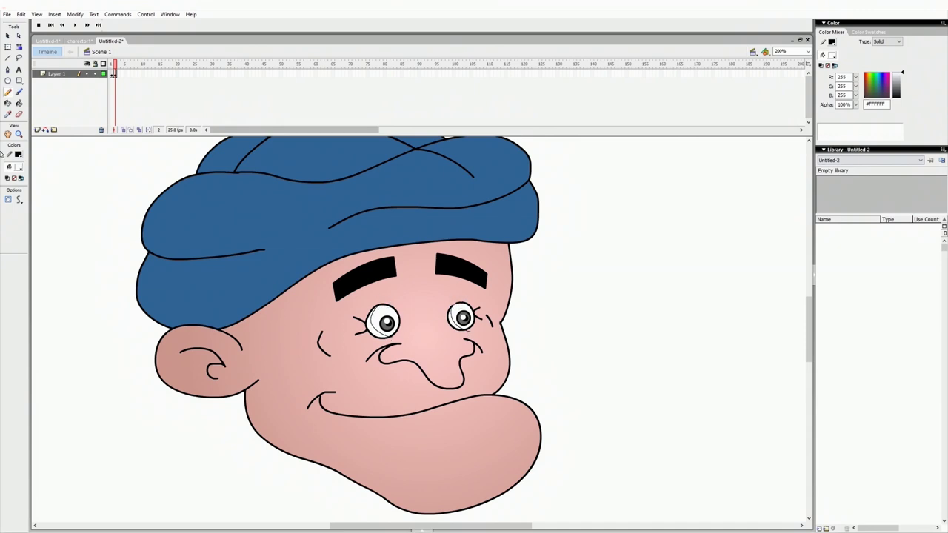
- Fill the shadow areas of both eye whites with light gray #CCCCCC and remove their thin outlines
left_click(18, 103)
left_click(19, 166)
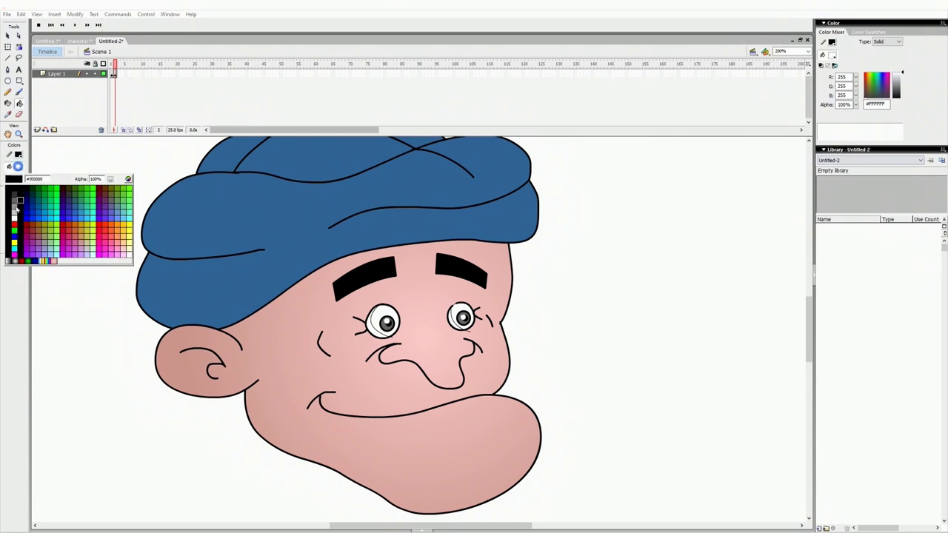
left_click(17, 216)
left_click(9, 35)
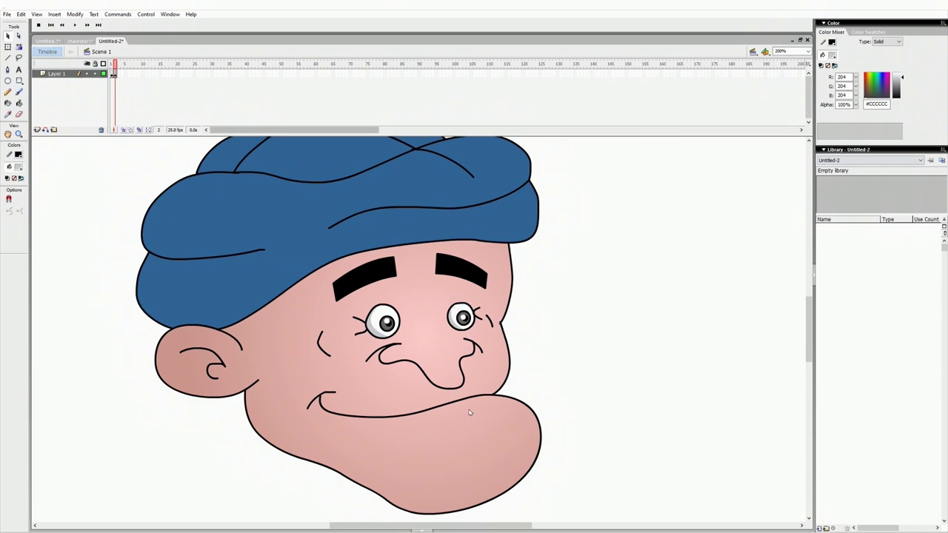
- Draw thin shadow outlines along the jaw and chin, under the nose and around both eye sockets with the Pencil tool
left_click(9, 93)
mouse_move(258, 381)
left_mouse_down()
mouse_move(280, 431)
mouse_move(391, 485)
mouse_move(449, 500)
mouse_move(522, 457)
mouse_move(530, 424)
mouse_move(519, 400)
left_mouse_up()
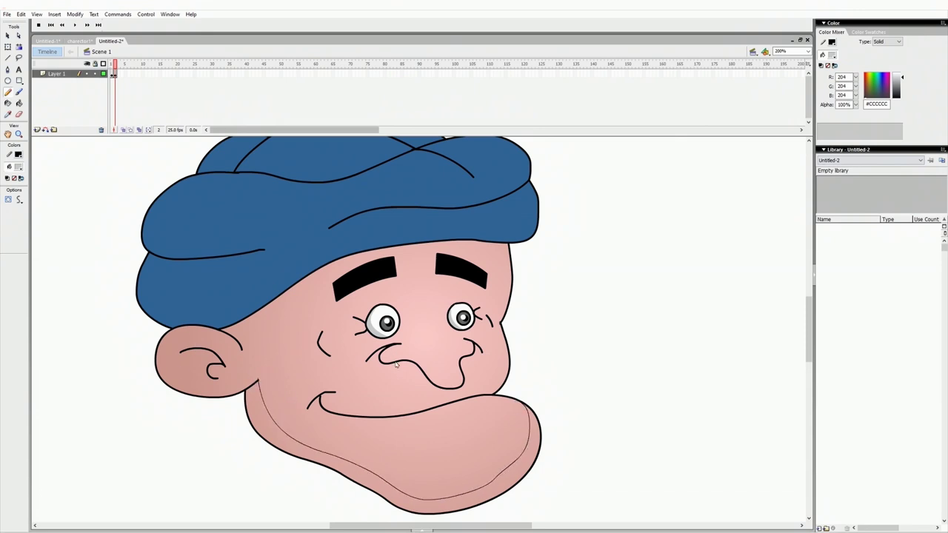
mouse_move(385, 346)
left_mouse_down()
mouse_move(453, 378)
mouse_move(467, 366)
left_mouse_up()
key("ctrl+z")
left_click_drag(384, 365, 428, 373)
mouse_move(394, 260)
left_mouse_down()
mouse_move(403, 321)
mouse_move(392, 338)
mouse_move(368, 339)
mouse_move(347, 324)
mouse_move(336, 297)
mouse_move(361, 263)
mouse_move(393, 257)
mouse_move(437, 271)
mouse_move(448, 319)
mouse_move(471, 335)
mouse_move(487, 307)
mouse_move(488, 273)
mouse_move(440, 260)
left_mouse_up()
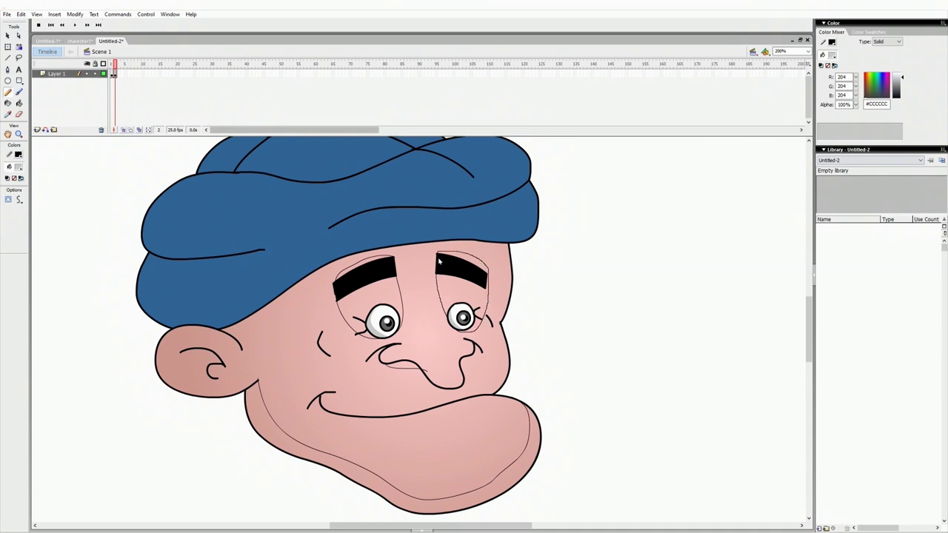
- Draw thin shadow outlines inside the ear and across the forehead just below the turban
left_click(7, 116)
left_click(7, 92)
mouse_move(175, 343)
left_mouse_down()
mouse_move(220, 348)
mouse_move(244, 372)
mouse_move(202, 388)
mouse_move(181, 379)
mouse_move(177, 342)
left_mouse_up()
left_click(178, 343)
mouse_move(514, 299)
left_mouse_down()
mouse_move(494, 255)
mouse_move(431, 246)
mouse_move(336, 268)
mouse_move(234, 351)
left_mouse_up()
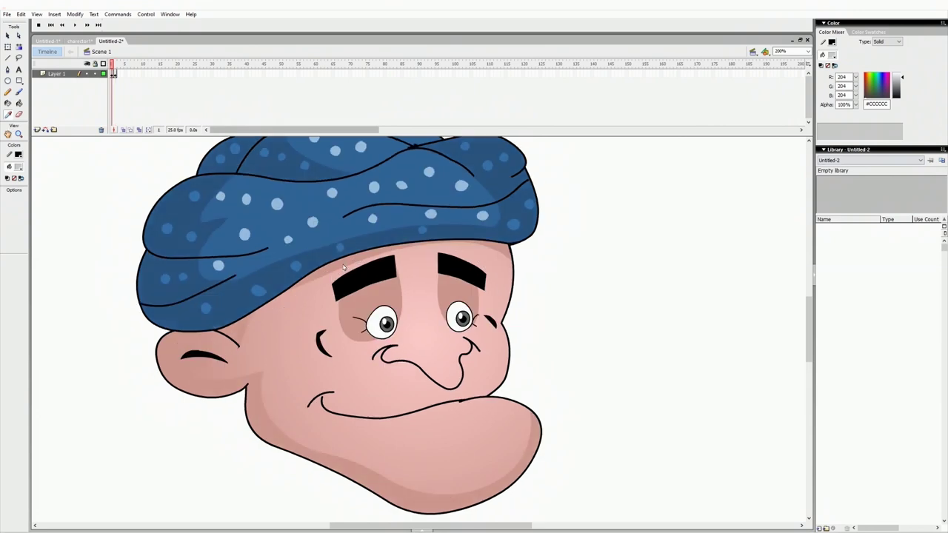
- Fill the forehead, eye-socket and jaw shadows on frame 2 with the reference's #CF9890 and remove the forehead and eye-socket outlines
key(".")
left_click(325, 275)
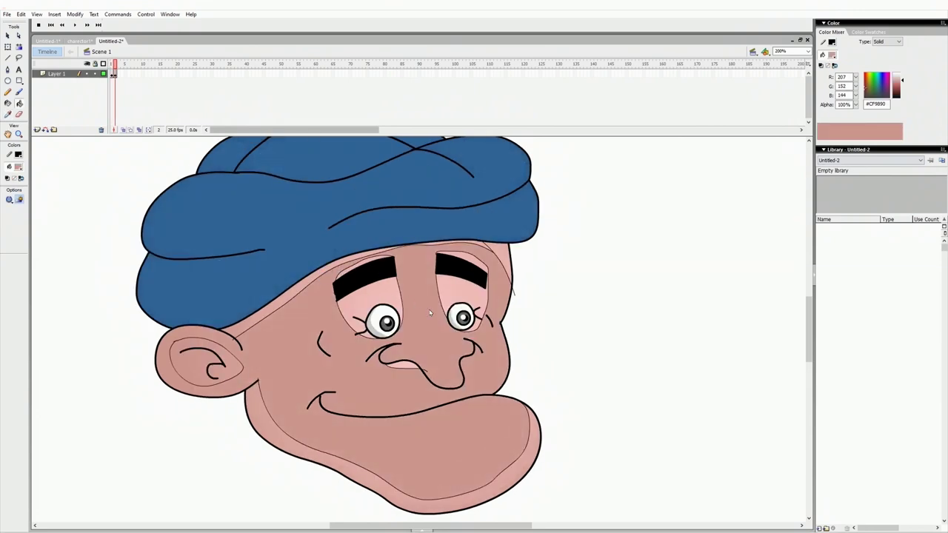
key("ctrl+z")
left_click(331, 268)
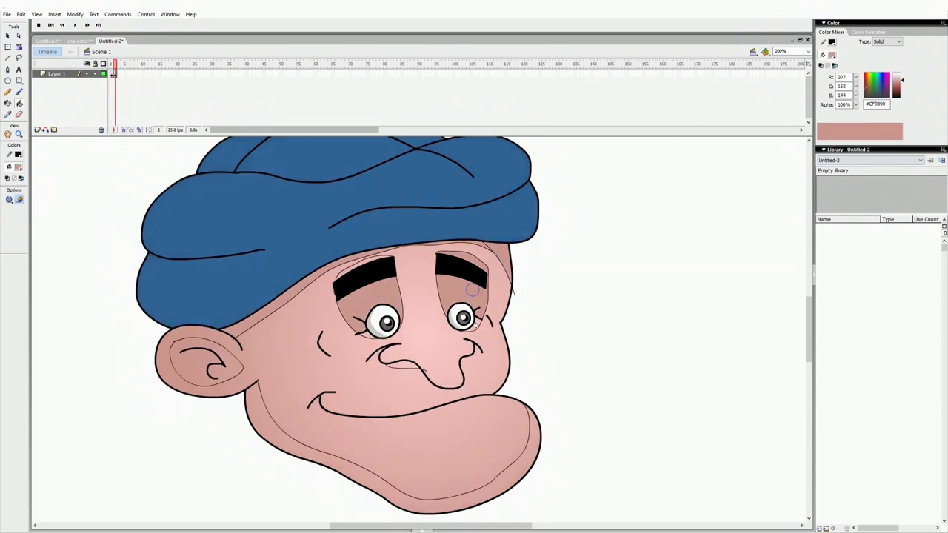
key("v")
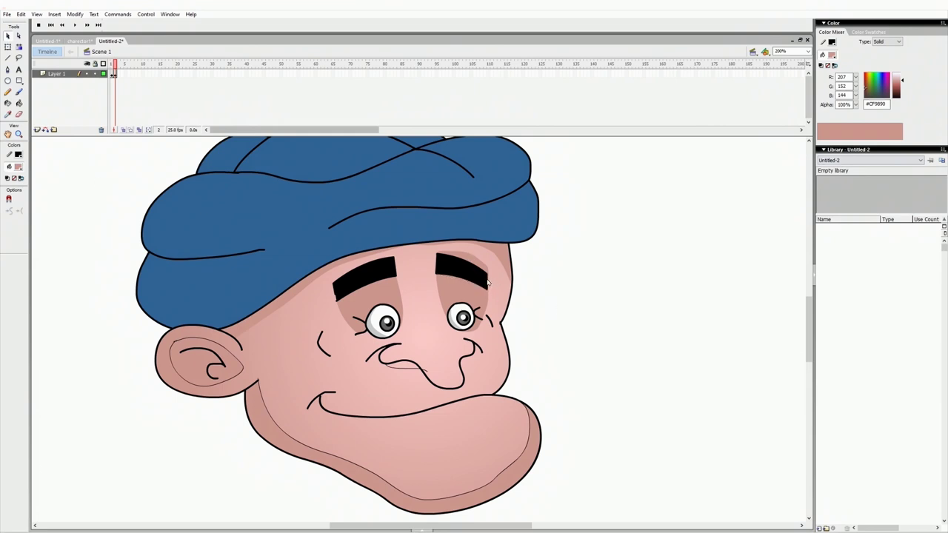
- Fill the stray areas around the eyebrows with the skin's radial gradient and tidy the eyebrow edges
left_click(430, 259)
left_click(7, 35)
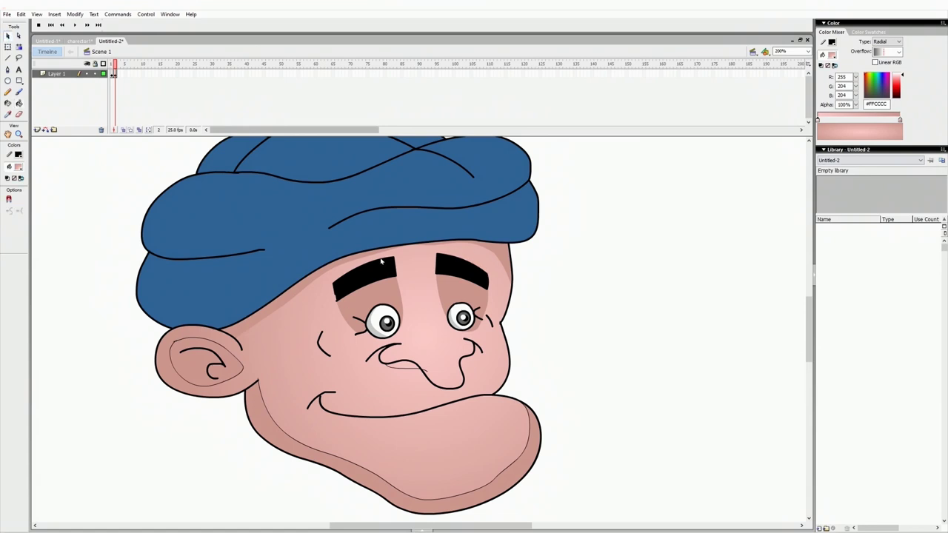
left_click(19, 102)
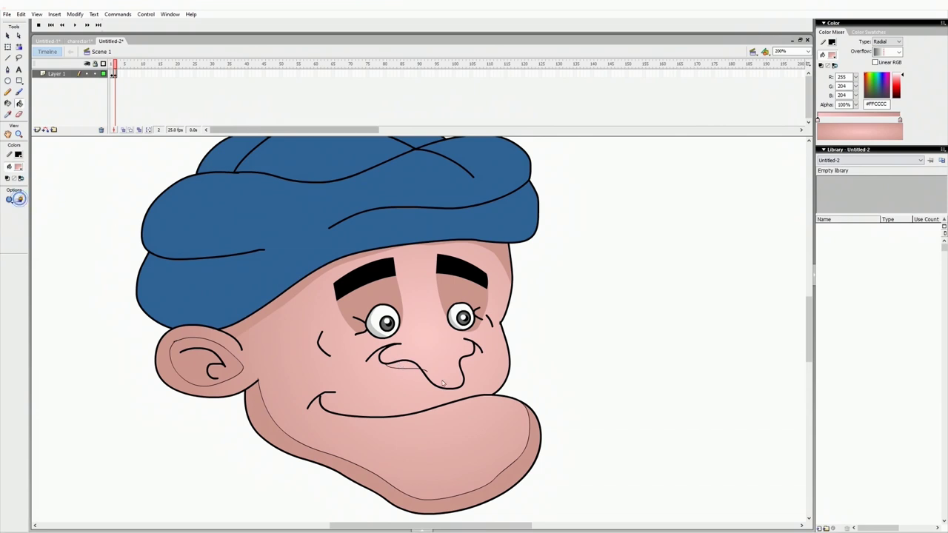
- Fill the nose and ear shadows with #CF9890 and delete the remaining shadow outlines on the nose, jaw and ear
key("i")
left_click(283, 299)
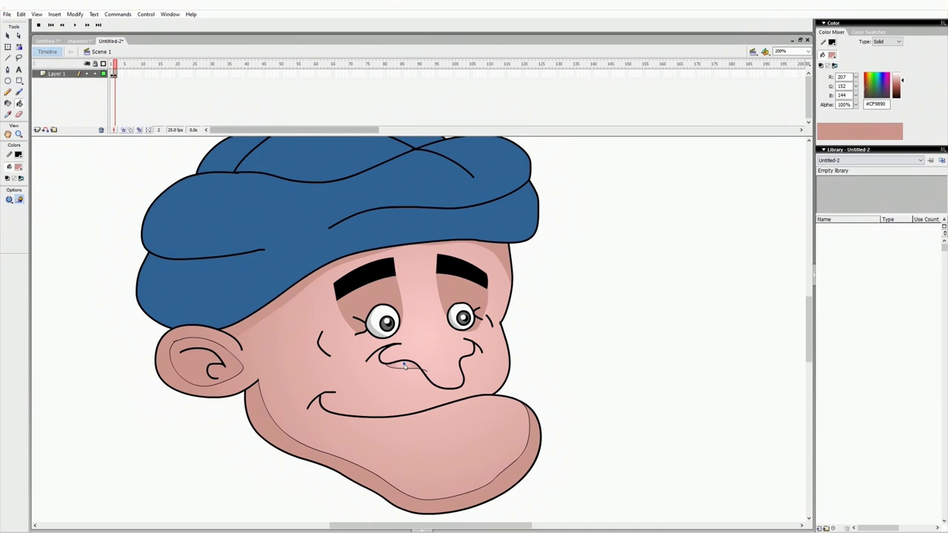
key("Delete")
left_click(529, 438)
key("Delete")
left_click(241, 368)
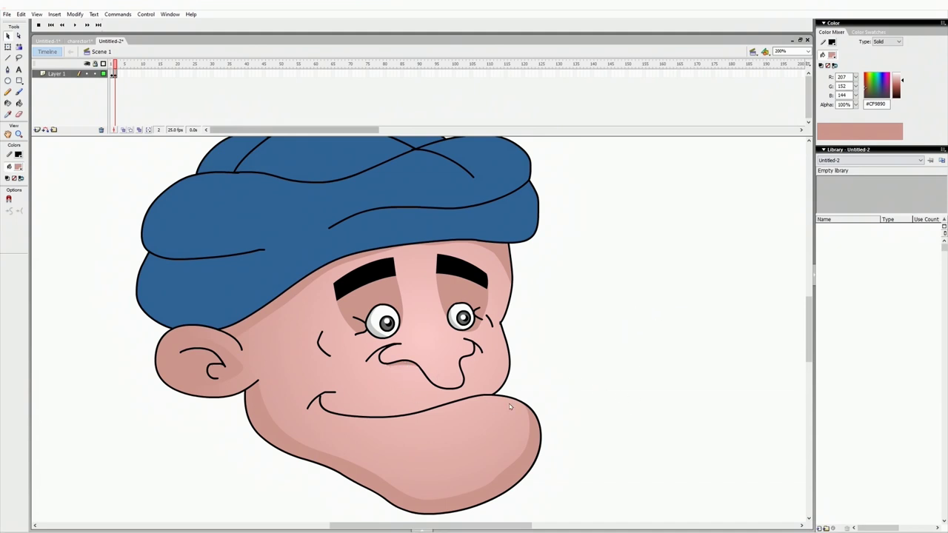
- Draw thin shadow outlines along the lower edge and inside each fold of the turban with the Pencil tool
left_click_drag(809, 327, 805, 320)
left_click(8, 92)
mouse_move(528, 226)
left_mouse_down()
mouse_move(474, 274)
mouse_move(371, 280)
mouse_move(277, 328)
mouse_move(193, 355)
mouse_move(179, 322)
mouse_move(209, 305)
left_mouse_up()
left_click_drag(196, 235, 226, 217)
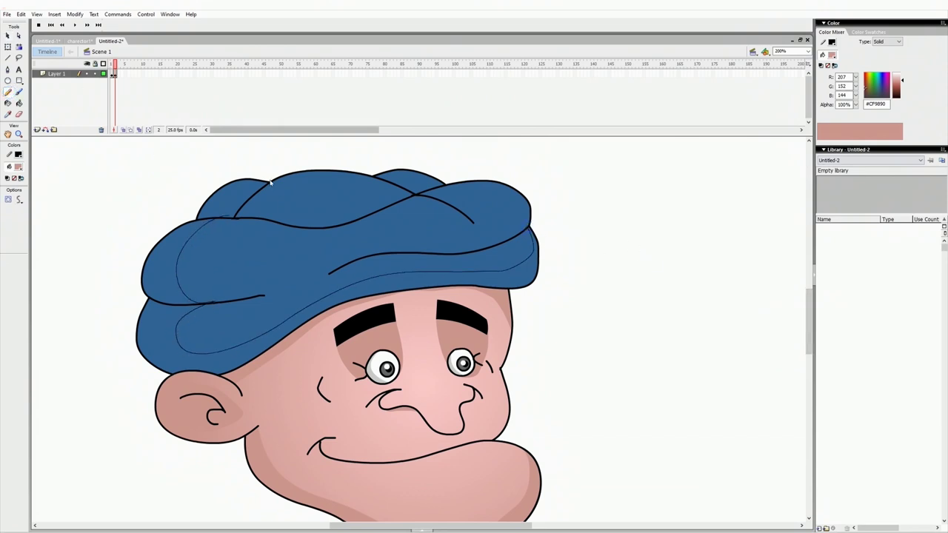
left_click_drag(268, 185, 205, 220)
mouse_move(275, 180)
left_mouse_down()
mouse_move(270, 211)
mouse_move(363, 218)
left_mouse_up()
left_click_drag(452, 183, 434, 180)
mouse_move(519, 190)
left_mouse_down()
mouse_move(522, 220)
mouse_move(468, 244)
mouse_move(348, 266)
left_mouse_up()
- Sample the turban's blue, darken it to #285179 and fill the shadow areas of the turban folds with it
left_click(9, 114)
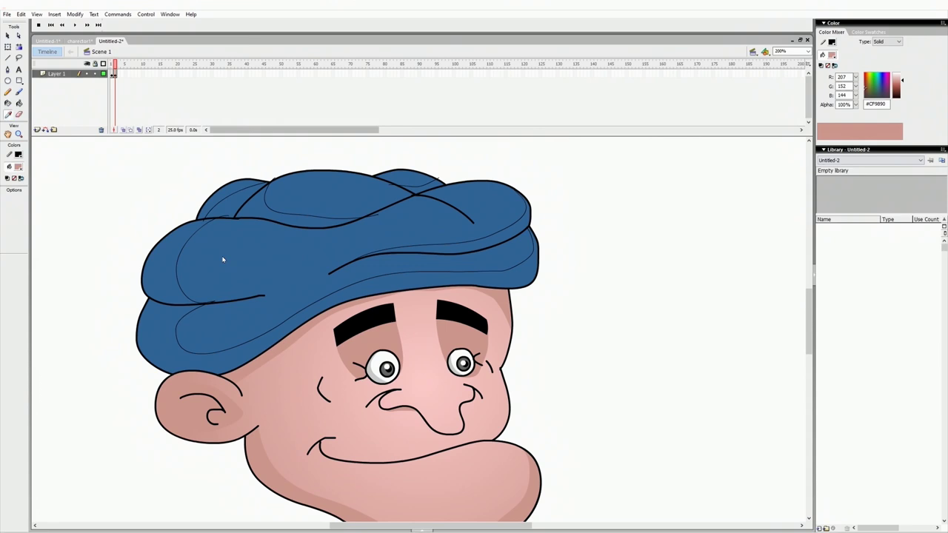
left_click(223, 258)
left_click_drag(904, 90, 903, 93)
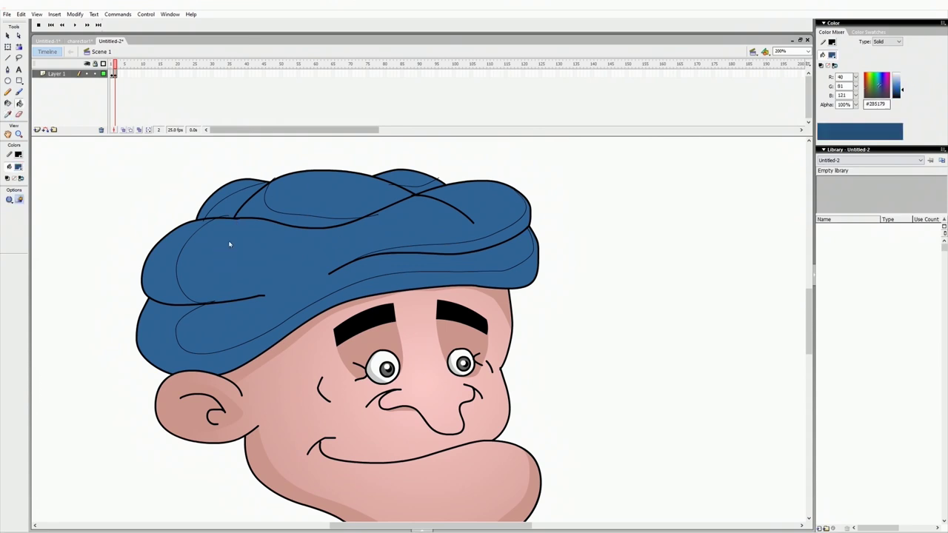
left_click(185, 290)
left_click(245, 186)
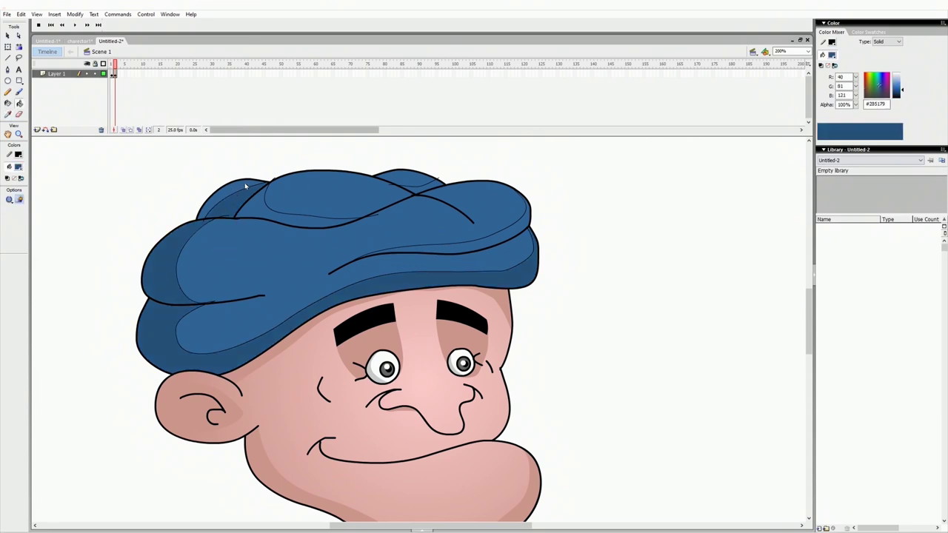
left_click(258, 207)
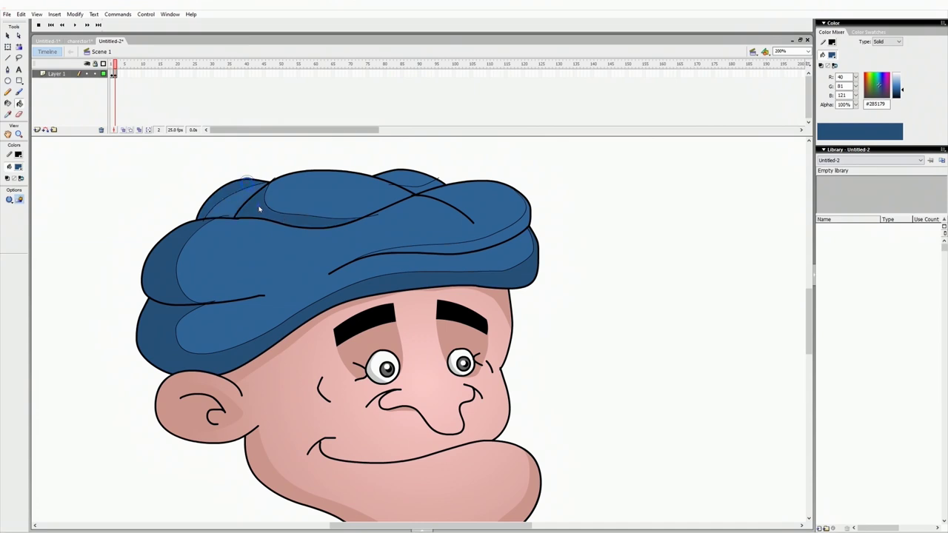
left_click(470, 239)
- Delete the thin shadow outlines from all the turban folds
key("v")
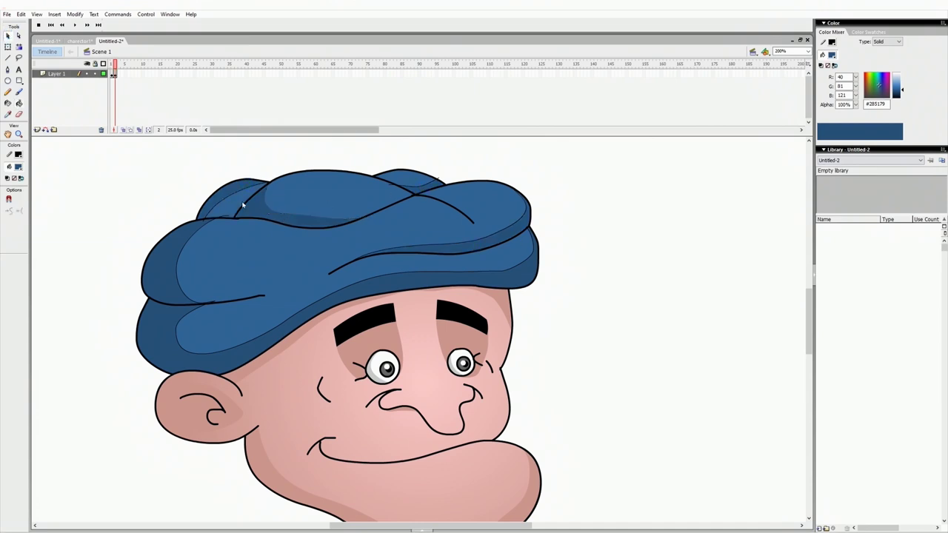
left_click(213, 316)
key("Delete")
left_click(491, 237)
key("Delete")
left_click(431, 185)
key("Delete")
left_click(806, 51)
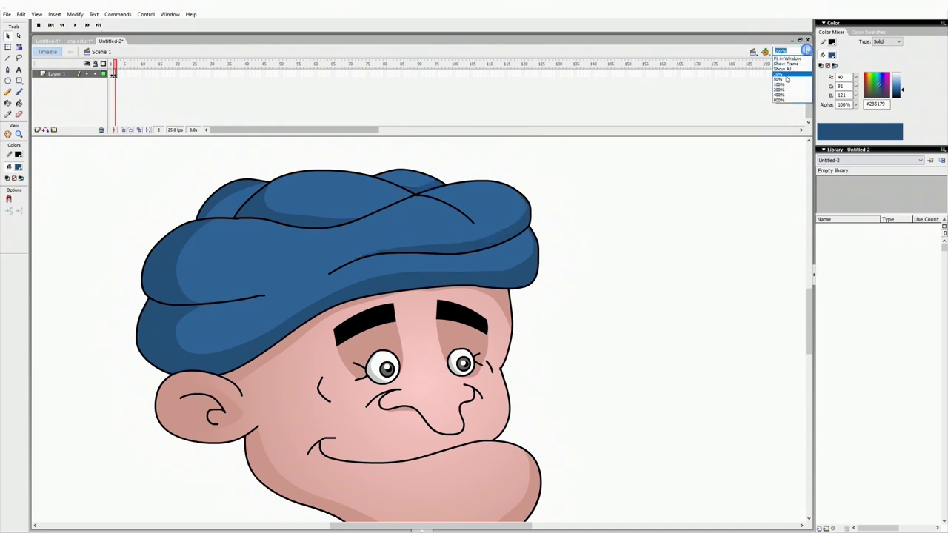
left_click(784, 86)
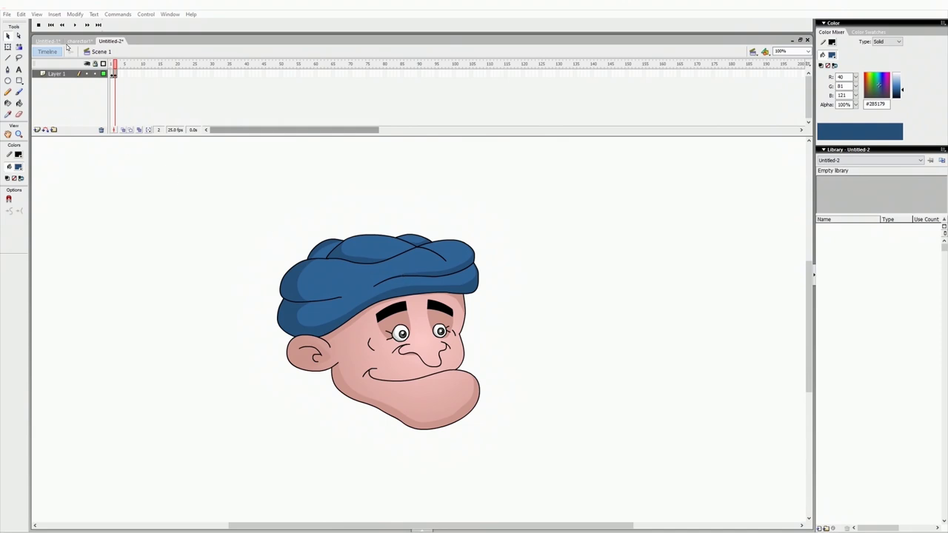
- Switch to the Untitled-1 document and examine the finished head with the dotted turban
left_click(50, 41)
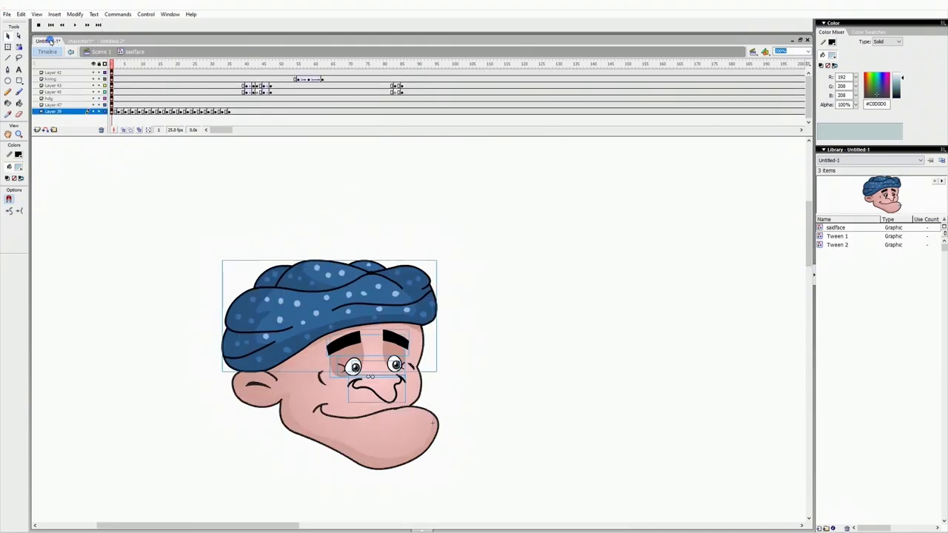
left_click(280, 173)
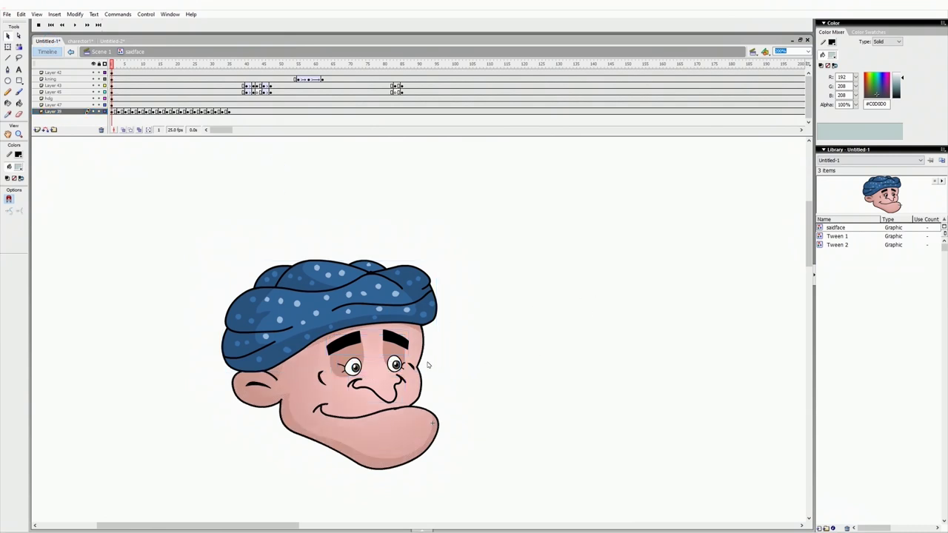
left_click_drag(806, 219, 807, 226)
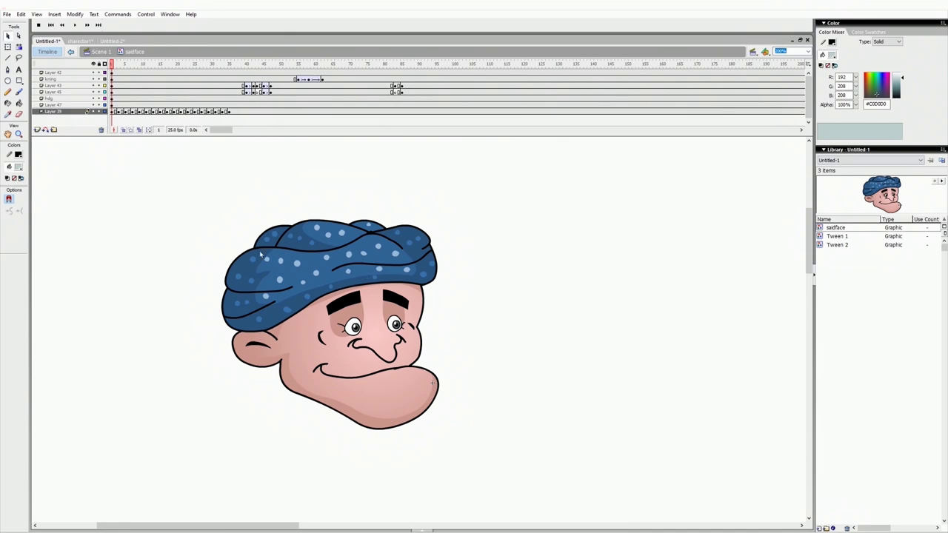
left_click(372, 234)
left_click(499, 245)
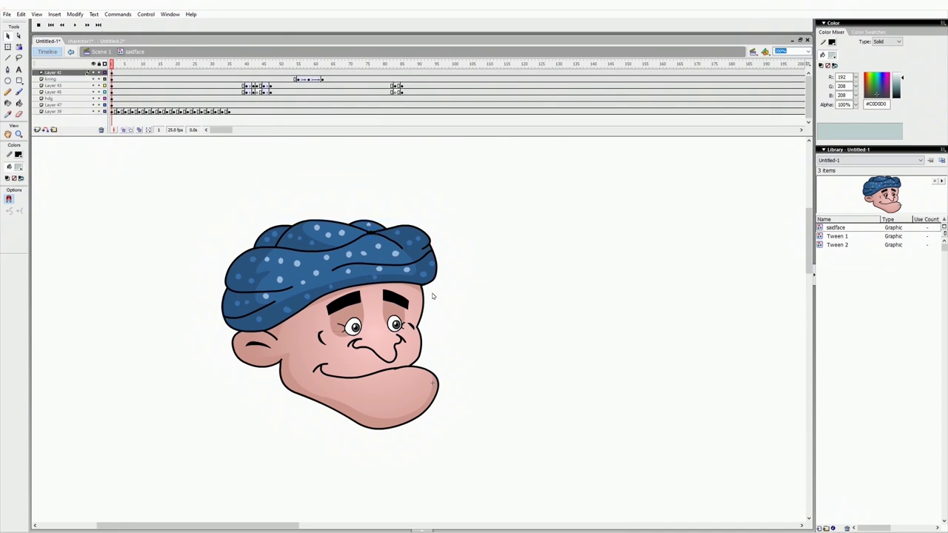
- Scrub through the first 38 frames of the saidface timeline to examine the character's different mouth shapes
left_click_drag(112, 64, 118, 65)
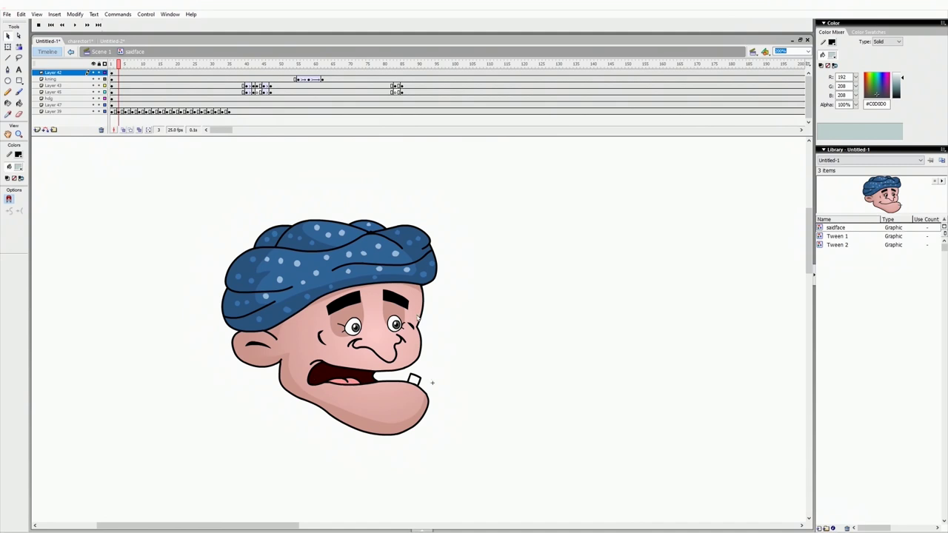
left_click_drag(119, 64, 125, 64)
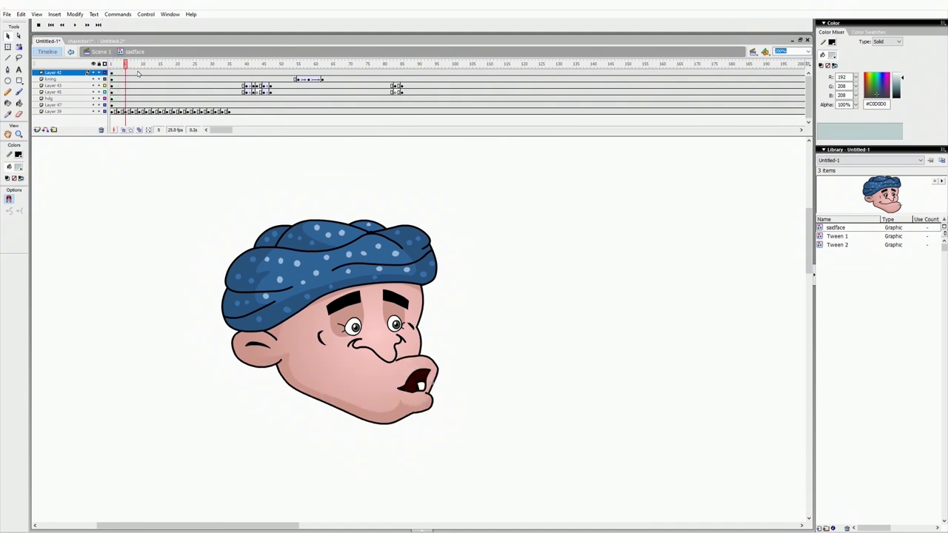
left_click_drag(126, 66, 132, 65)
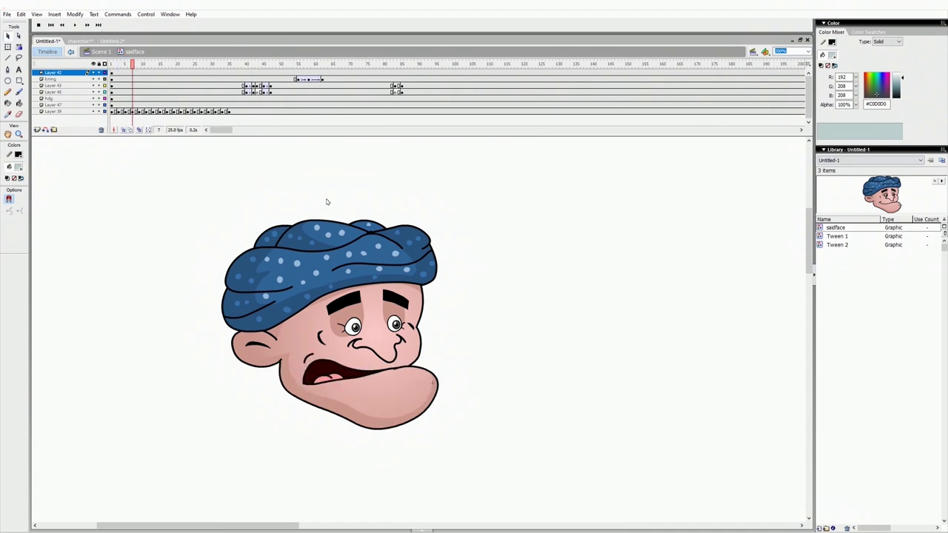
left_click(139, 65)
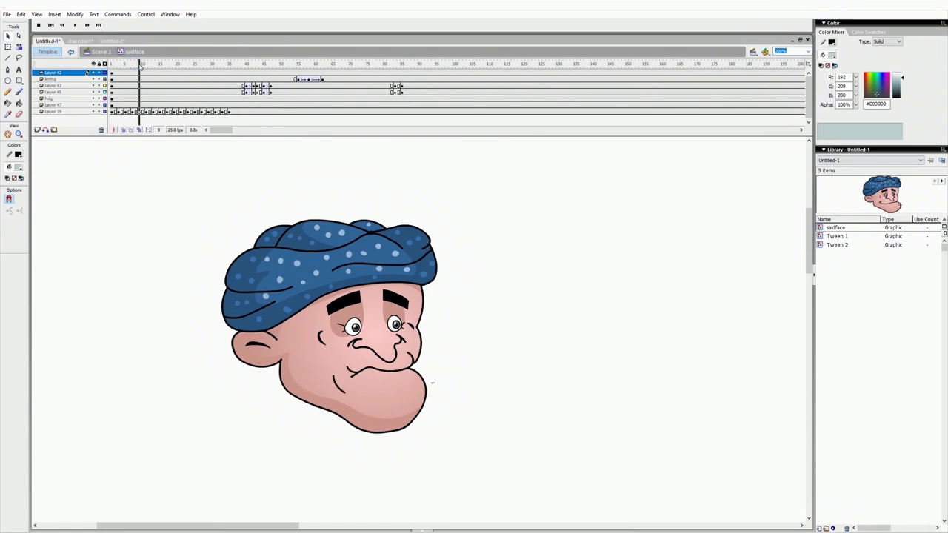
left_click_drag(141, 65, 157, 67)
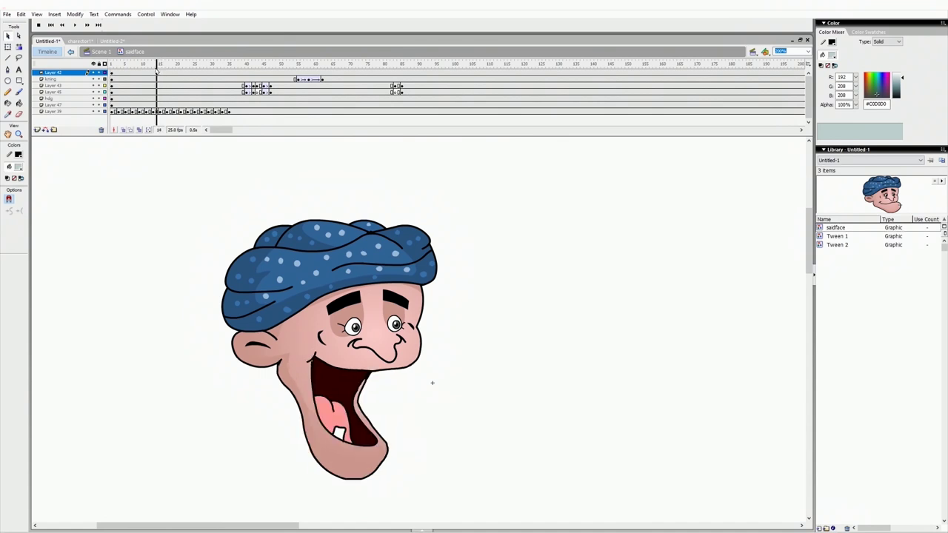
left_click(311, 365)
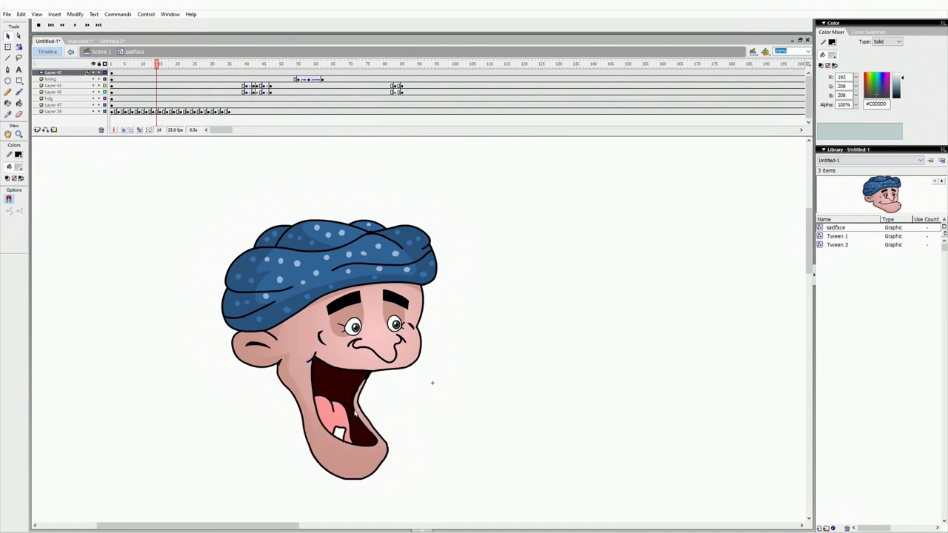
left_click_drag(163, 72, 239, 87)
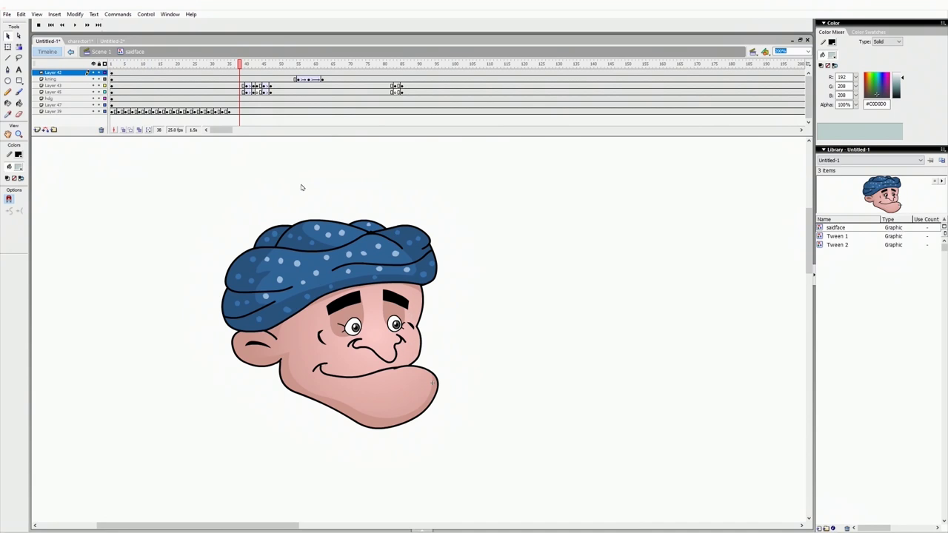
left_click_drag(242, 68, 195, 123)
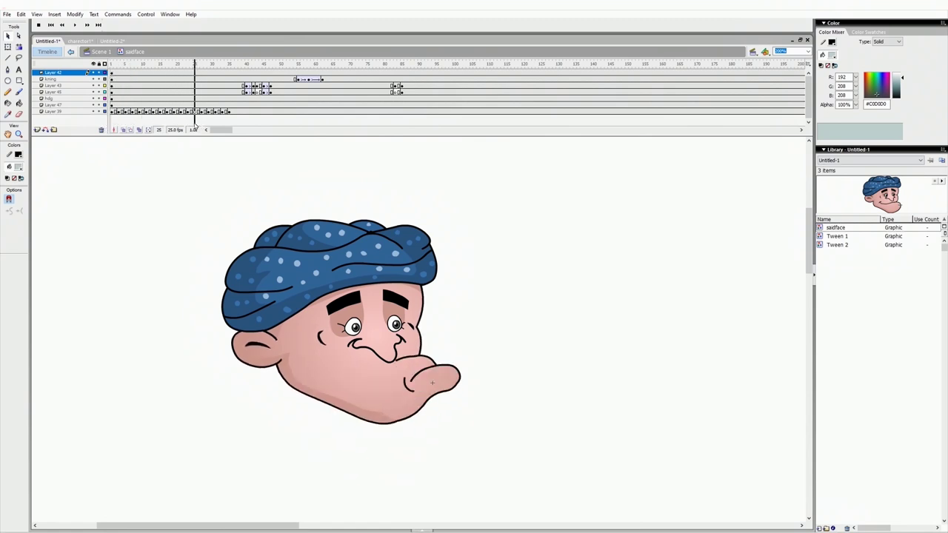